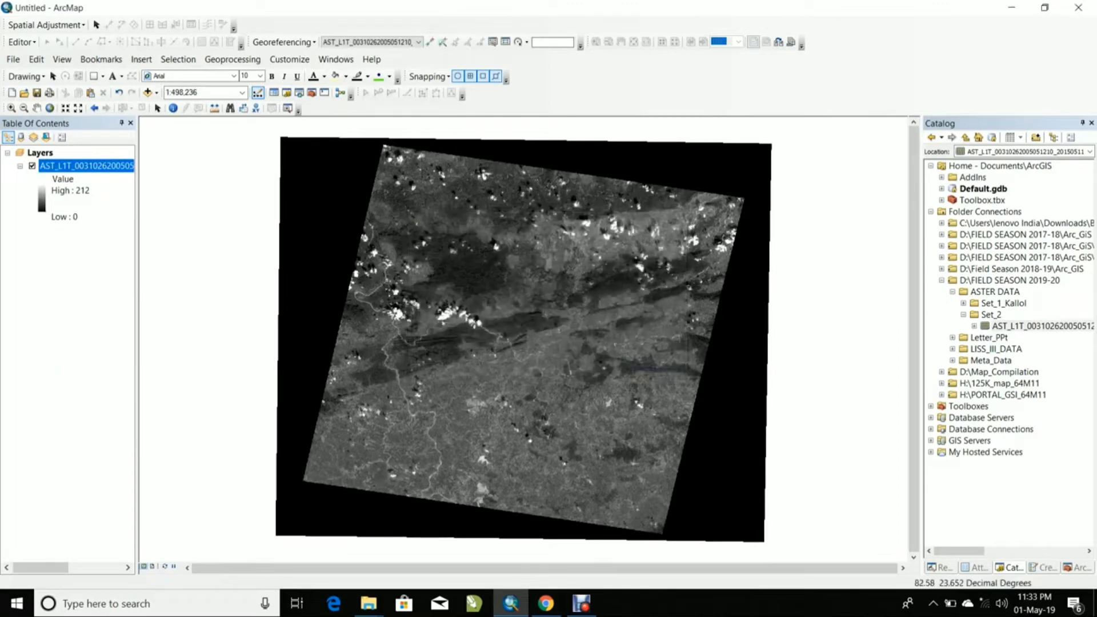
Rename the AST_L1T raster layer as B1.
{"action": "right_click", "coordinate": [94, 166]}
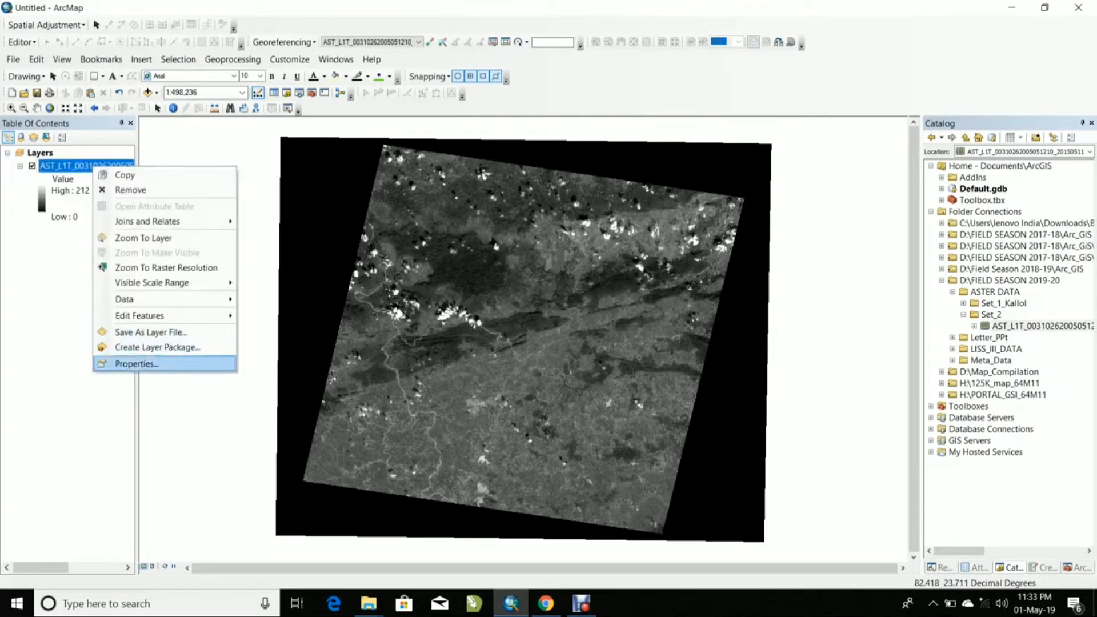
{"action": "left_click", "coordinate": [136, 363]}
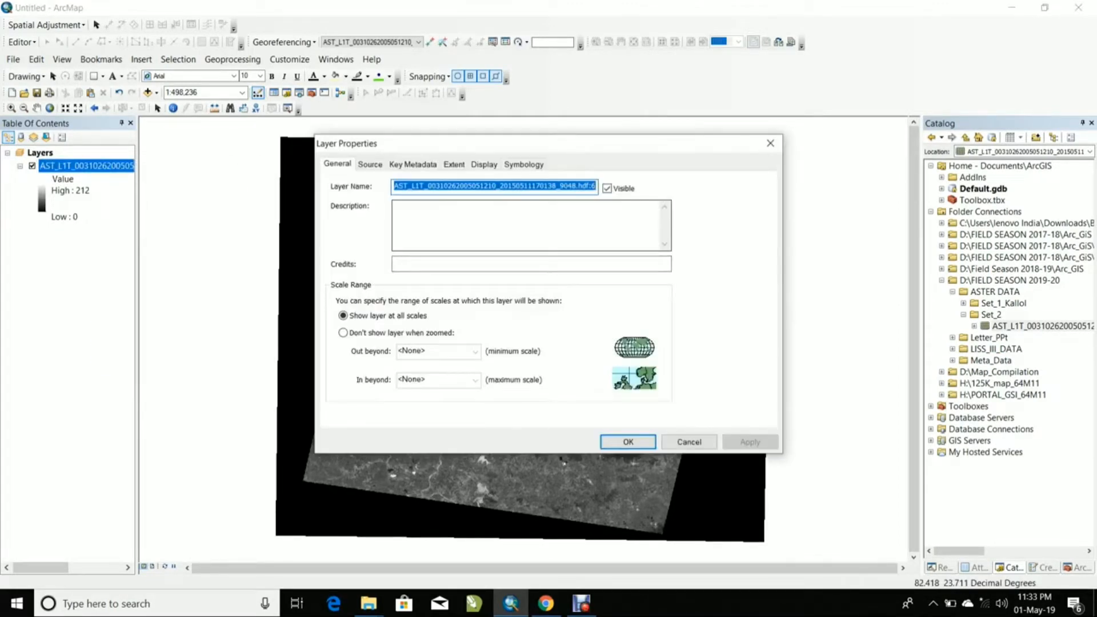
{"action": "type", "text": "B1"}
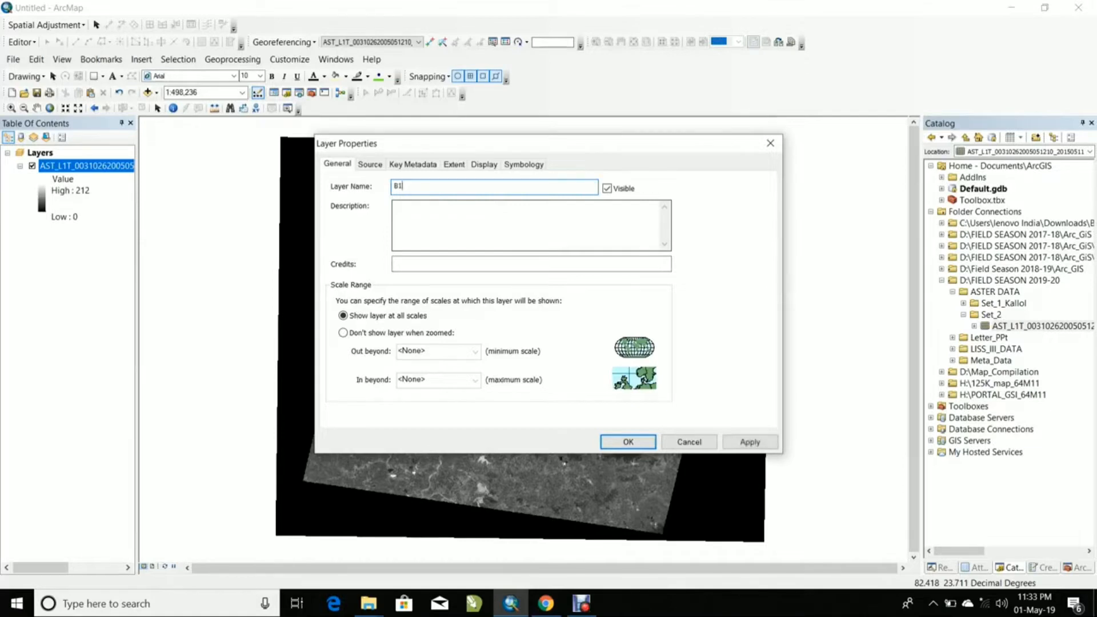
{"action": "left_click", "coordinate": [749, 442]}
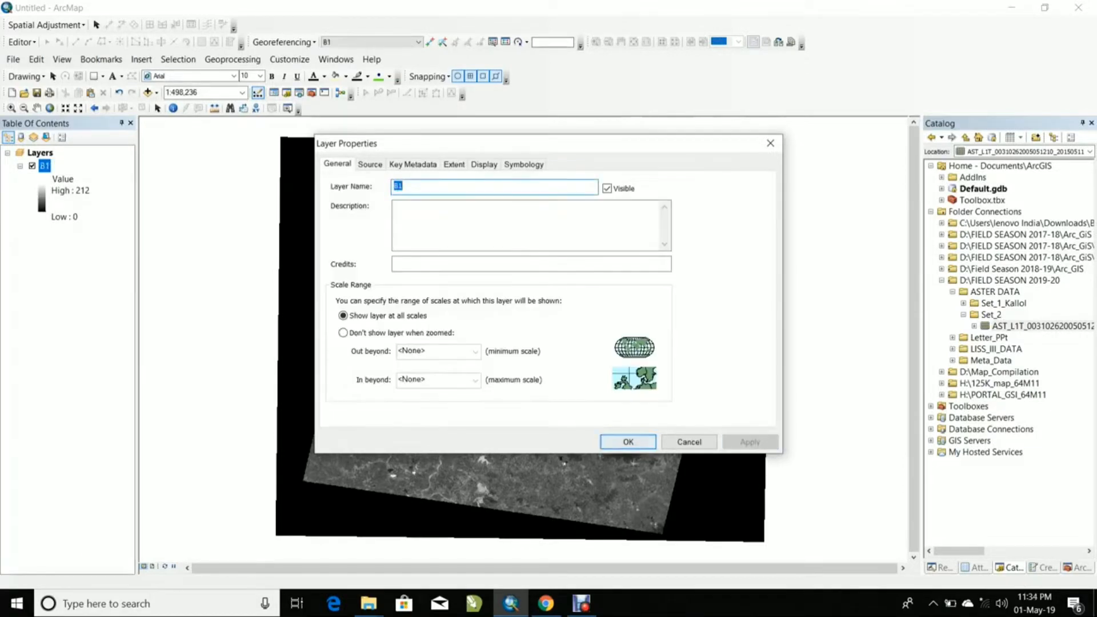
{"action": "left_click", "coordinate": [628, 441]}
{"action": "left_click", "coordinate": [581, 604]}
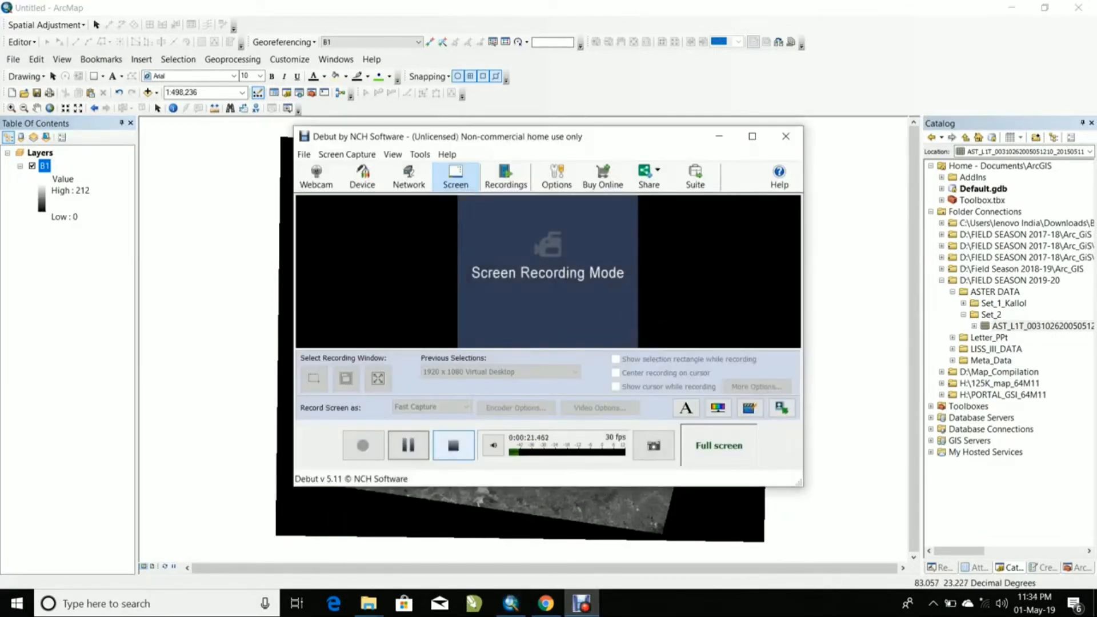
{"action": "left_click", "coordinate": [408, 445]}
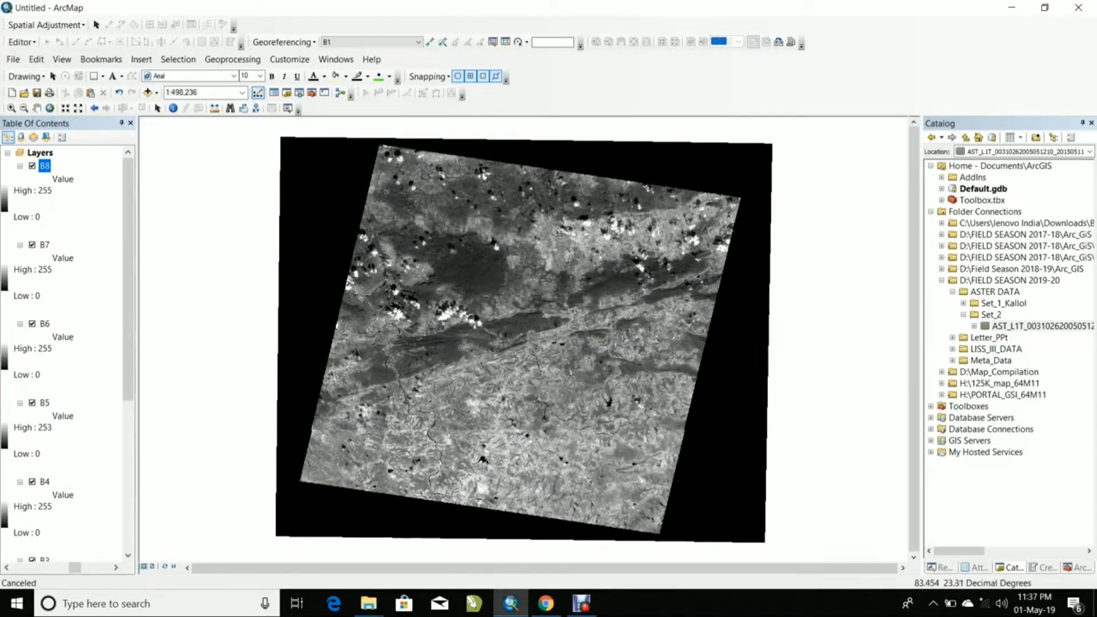
Add subdataset 5 (ImageData9 SWIR_Swath) of the AST_L1T raster in Set_2 to the map, building pyramids with the default settings.
{"action": "left_click_drag", "start_coordinate": [1009, 326], "coordinate": [743, 329]}
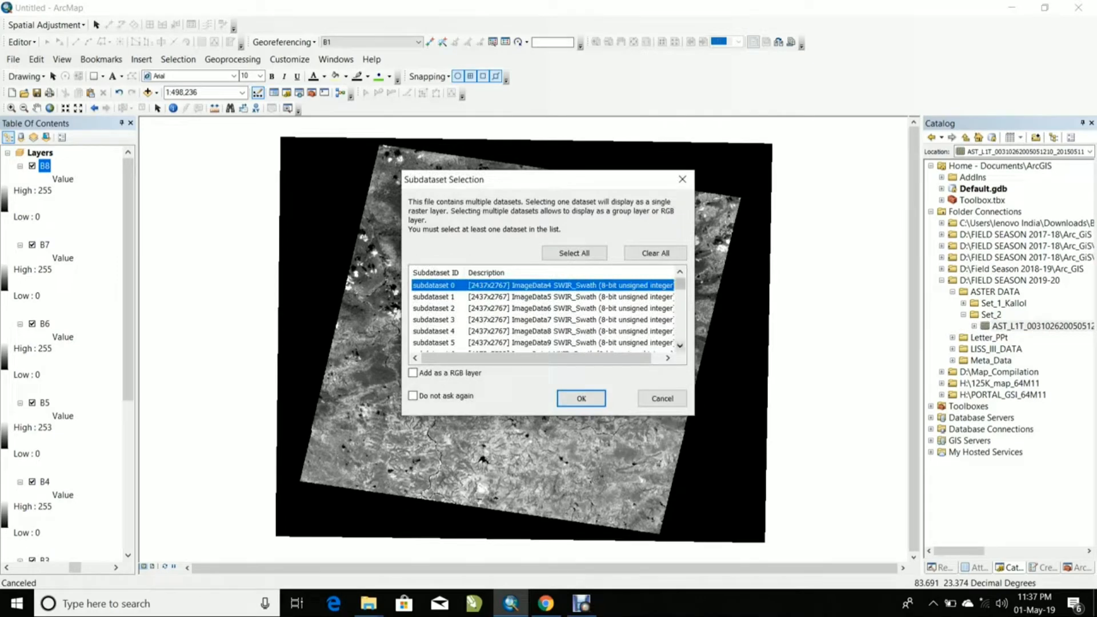
{"action": "left_click", "coordinate": [680, 346]}
{"action": "left_click", "coordinate": [594, 331]}
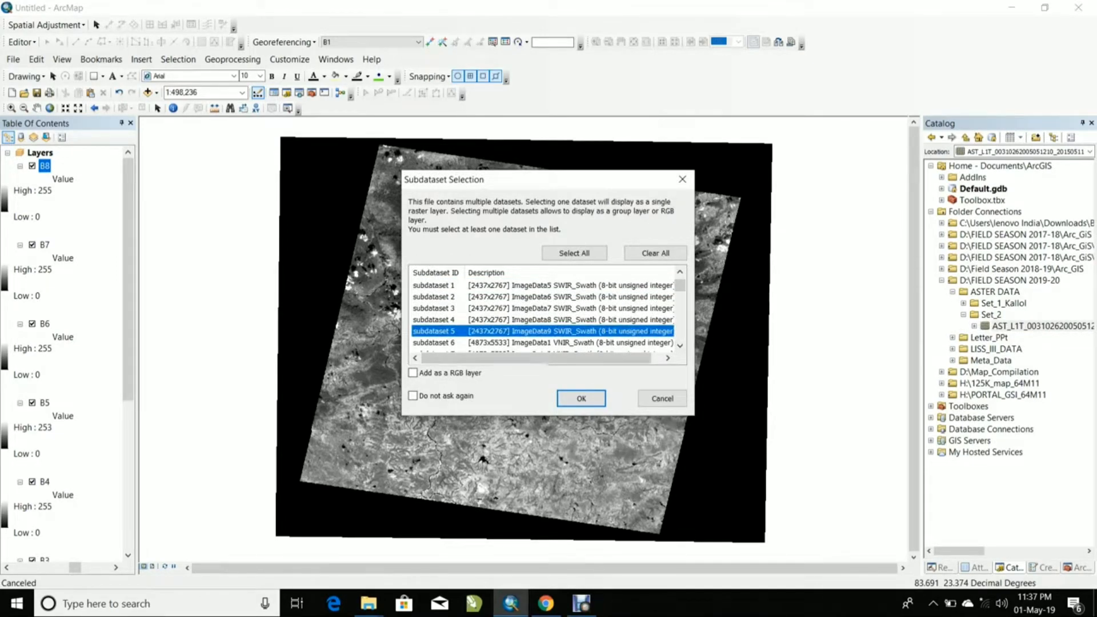
{"action": "key", "text": "Return"}
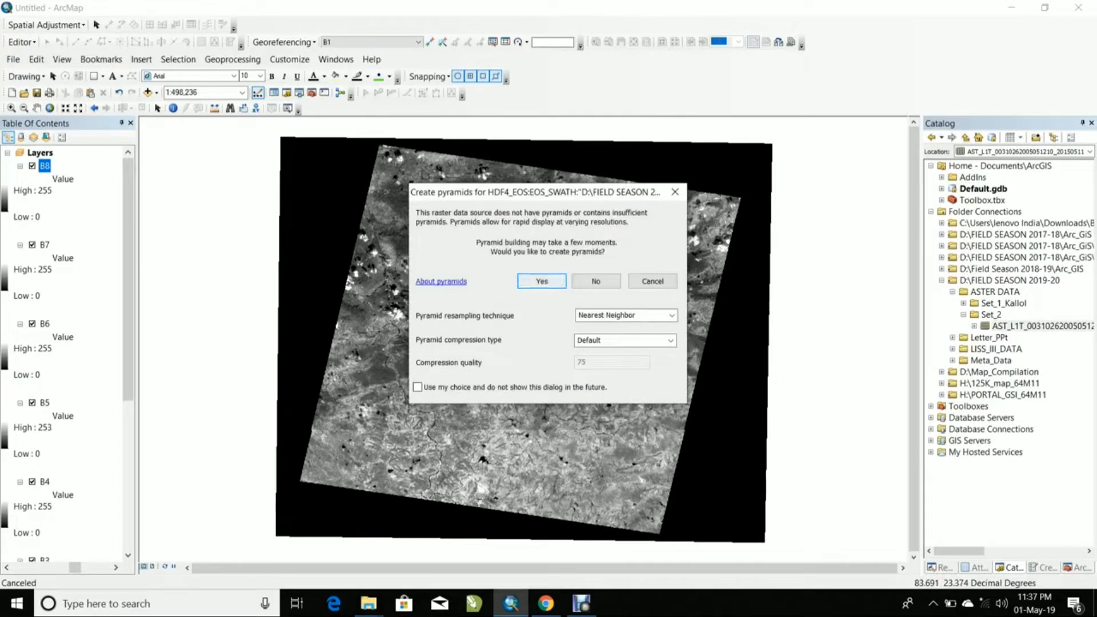
{"action": "key", "text": "Return"}
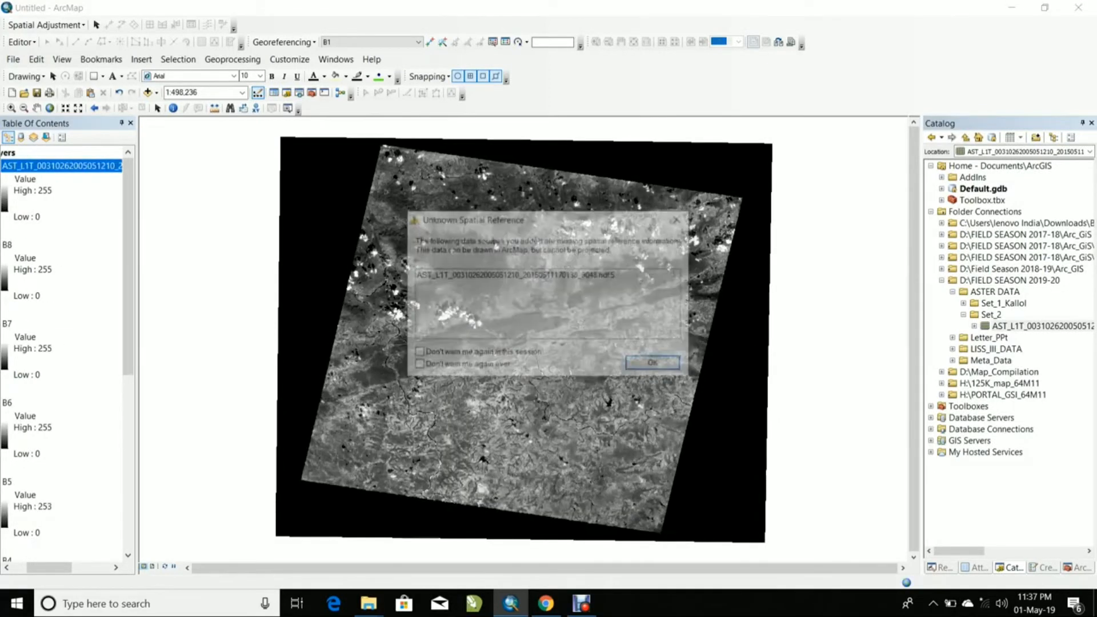
{"action": "key", "text": "Return"}
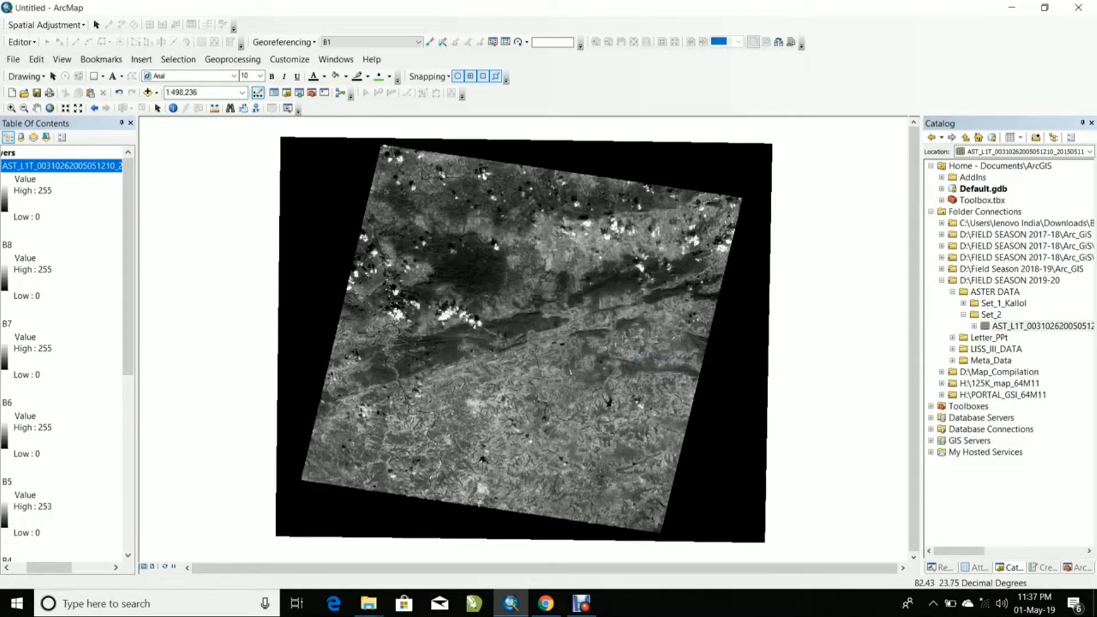
Rename the newly added AST_L1T raster layer as B9.
{"action": "right_click", "coordinate": [74, 165]}
{"action": "left_click", "coordinate": [94, 360]}
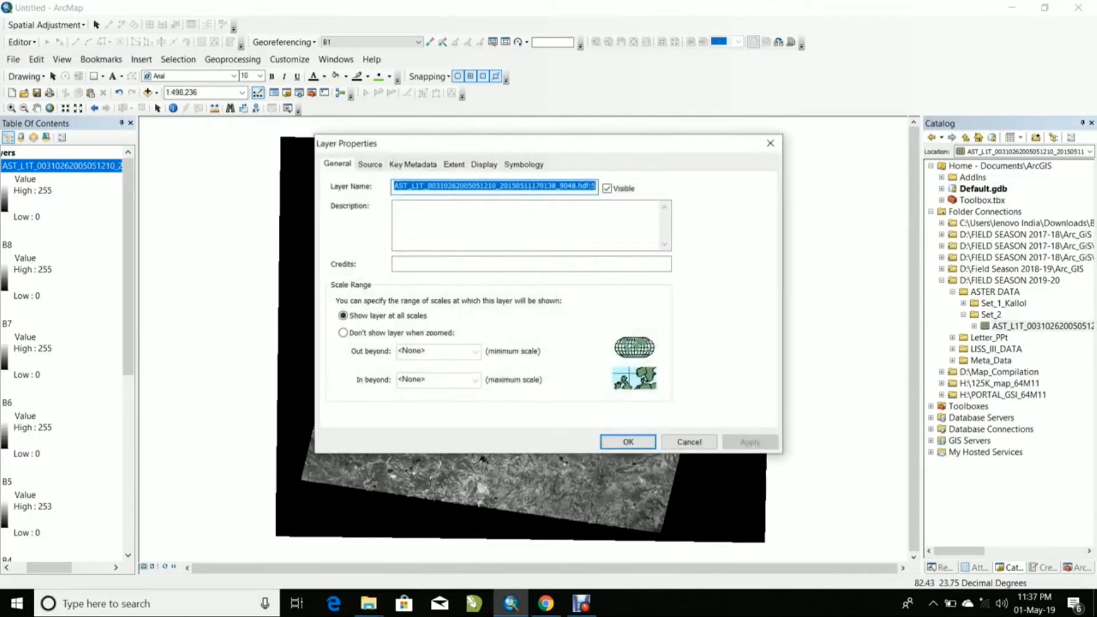
{"action": "type", "text": "B9"}
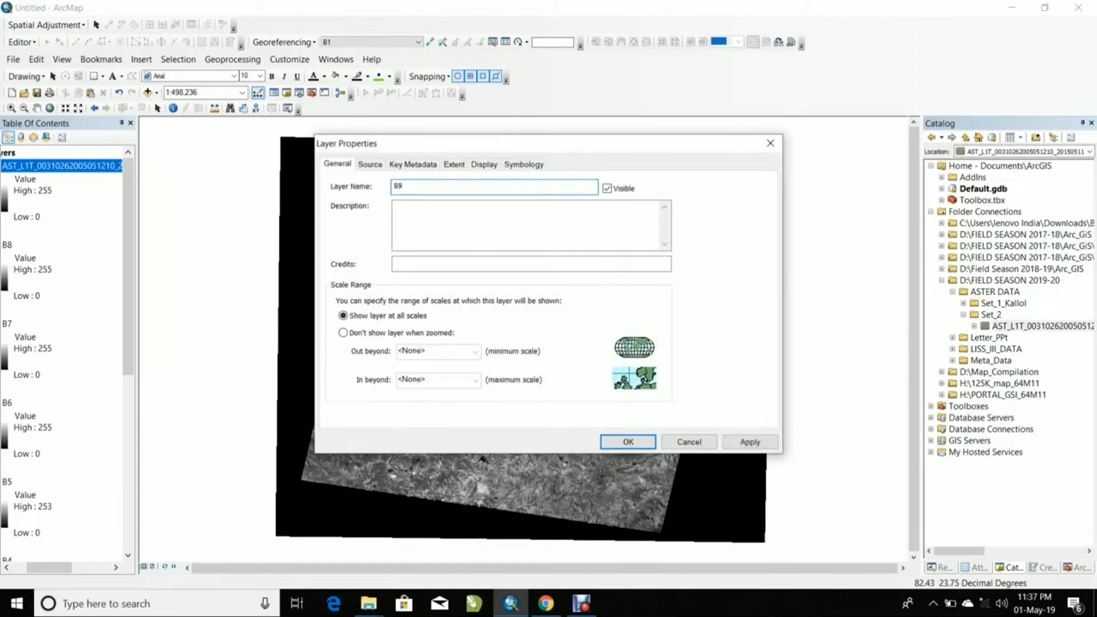
{"action": "left_click", "coordinate": [749, 441]}
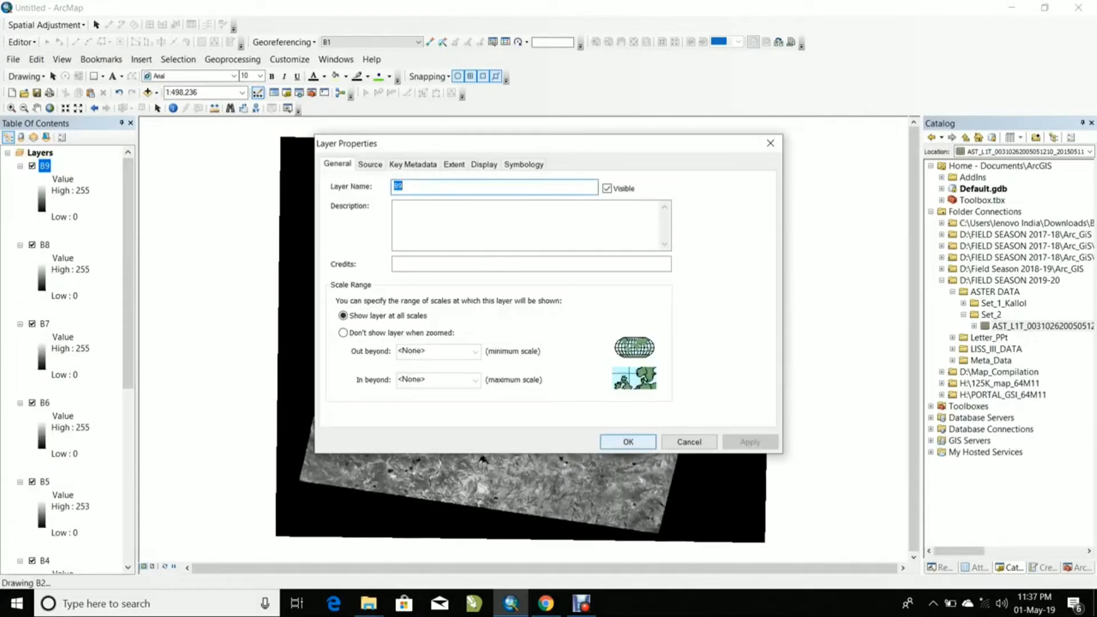
{"action": "left_click", "coordinate": [627, 442]}
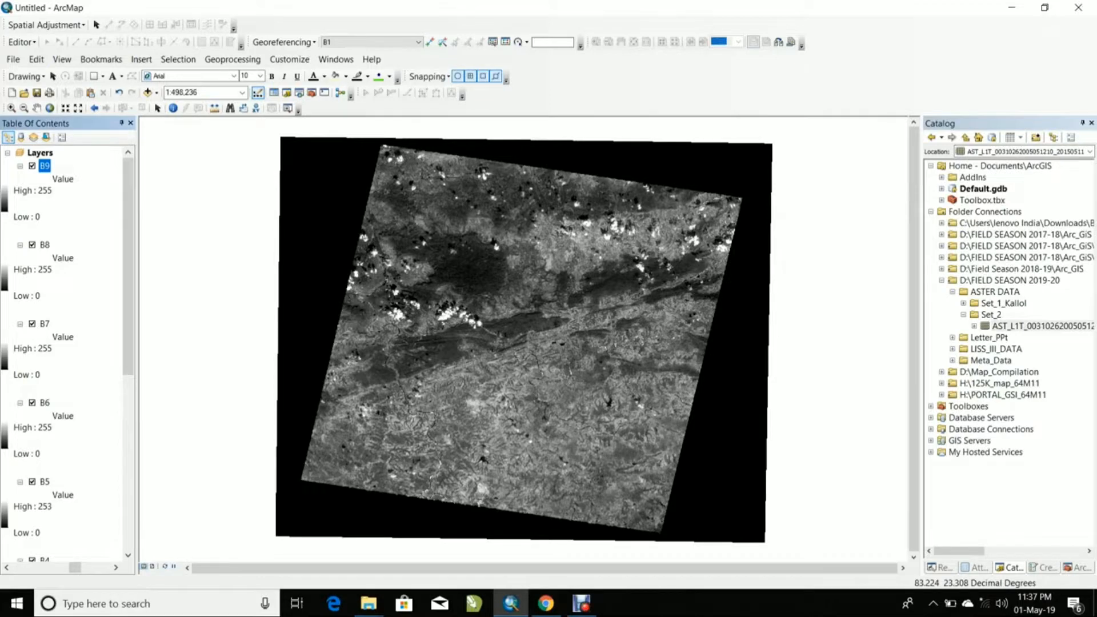
Start exporting the raster data of layer B1 and set its NoData value to 0.
{"action": "scroll", "coordinate": [67, 354], "scroll_direction": "down", "scroll_amount": 5}
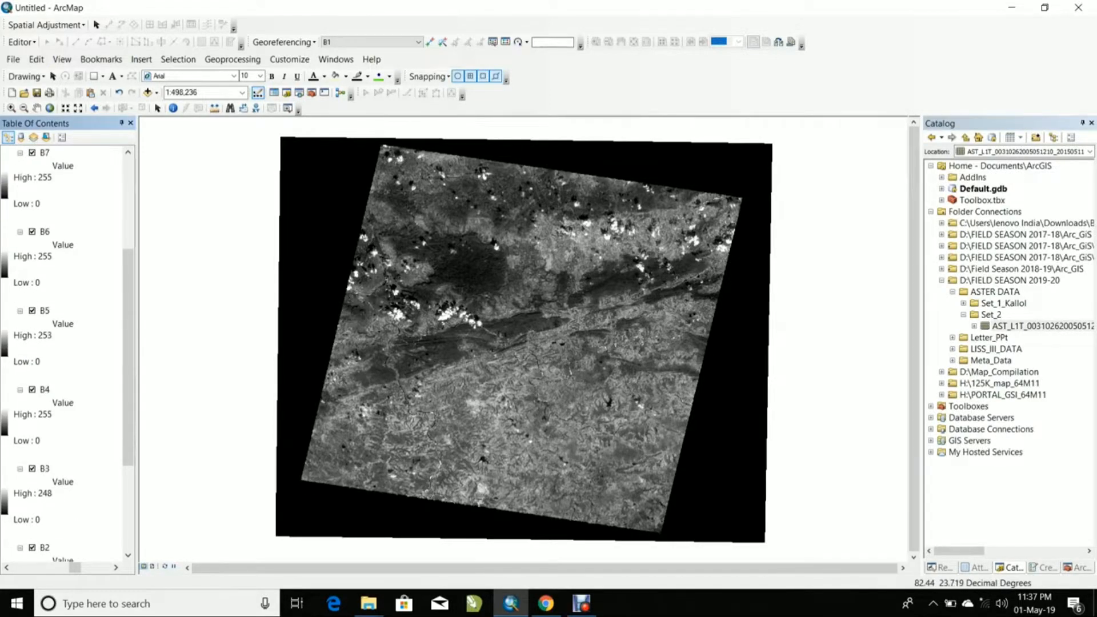
{"action": "right_click", "coordinate": [45, 468]}
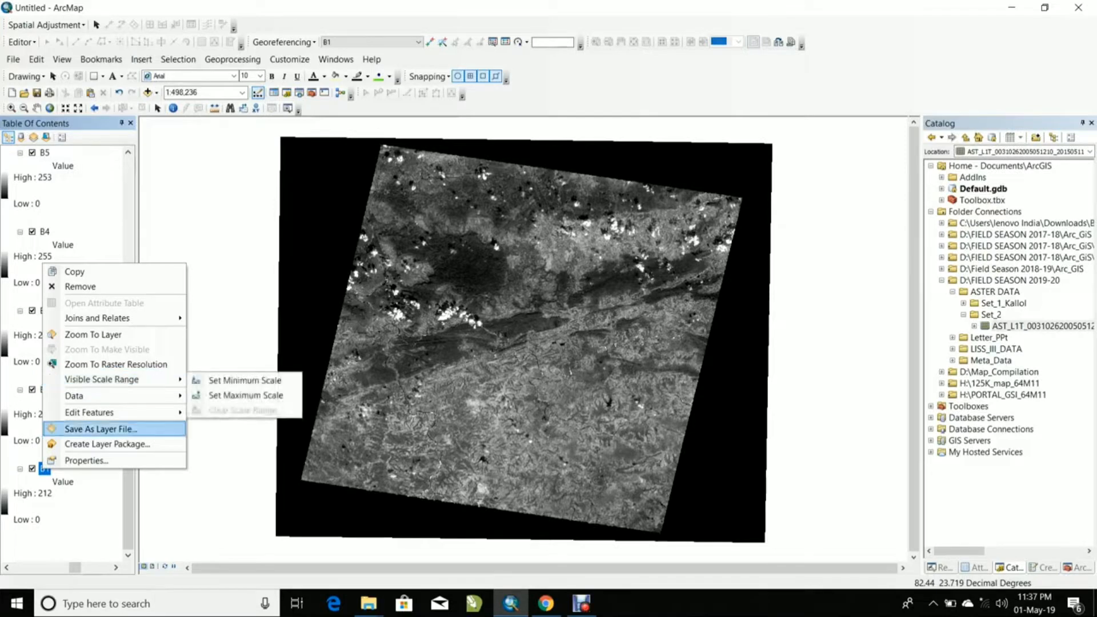
{"action": "mouse_move", "coordinate": [103, 412]}
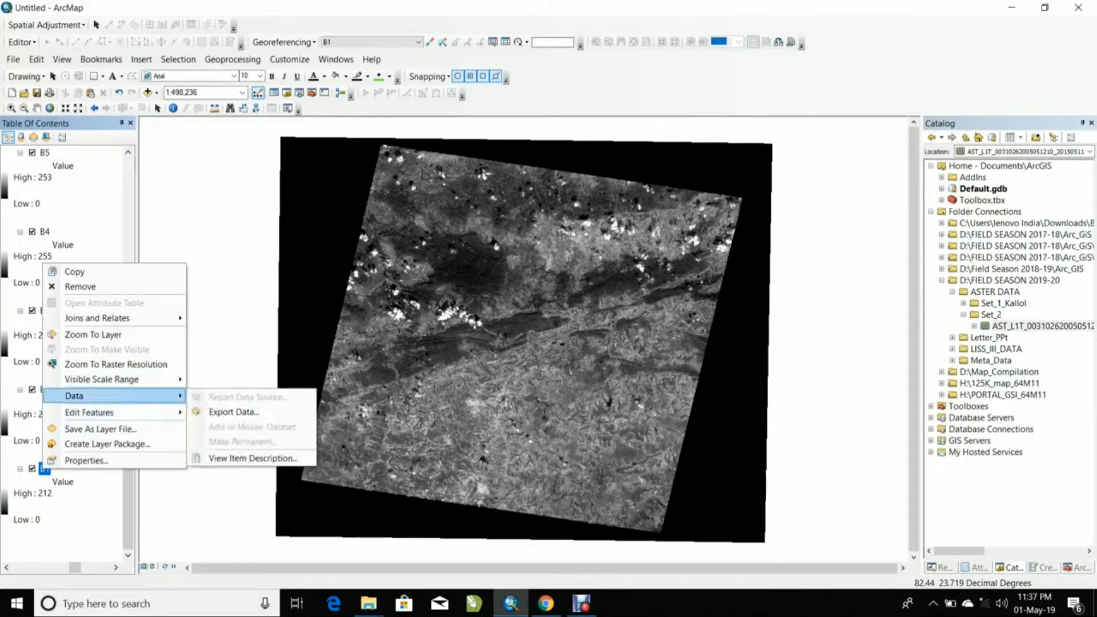
{"action": "left_click", "coordinate": [233, 411]}
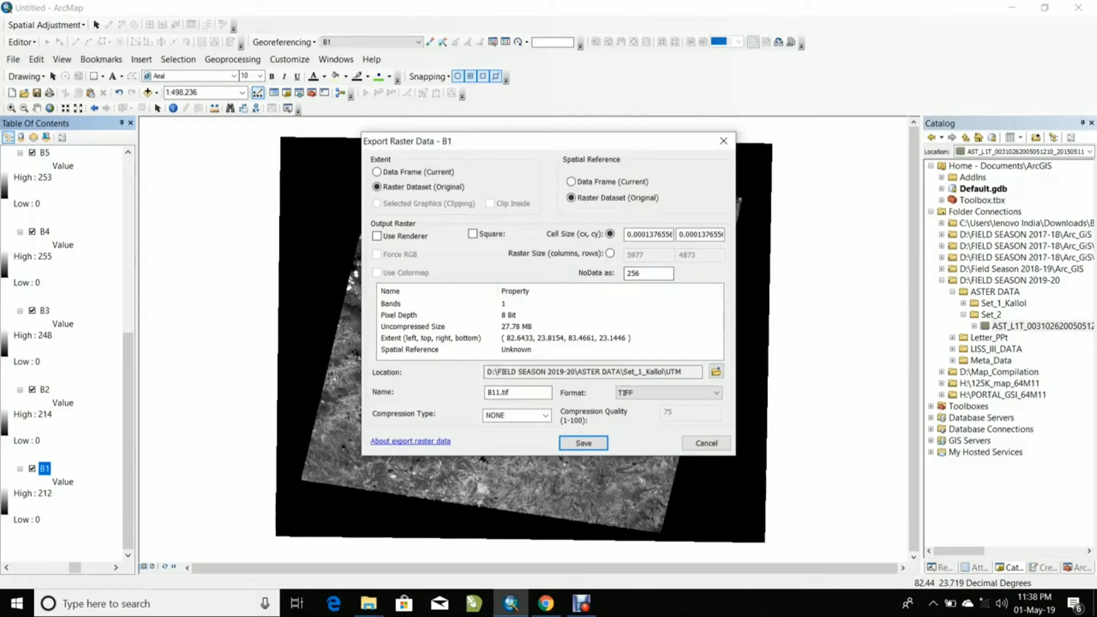
{"action": "double_click", "coordinate": [634, 273]}
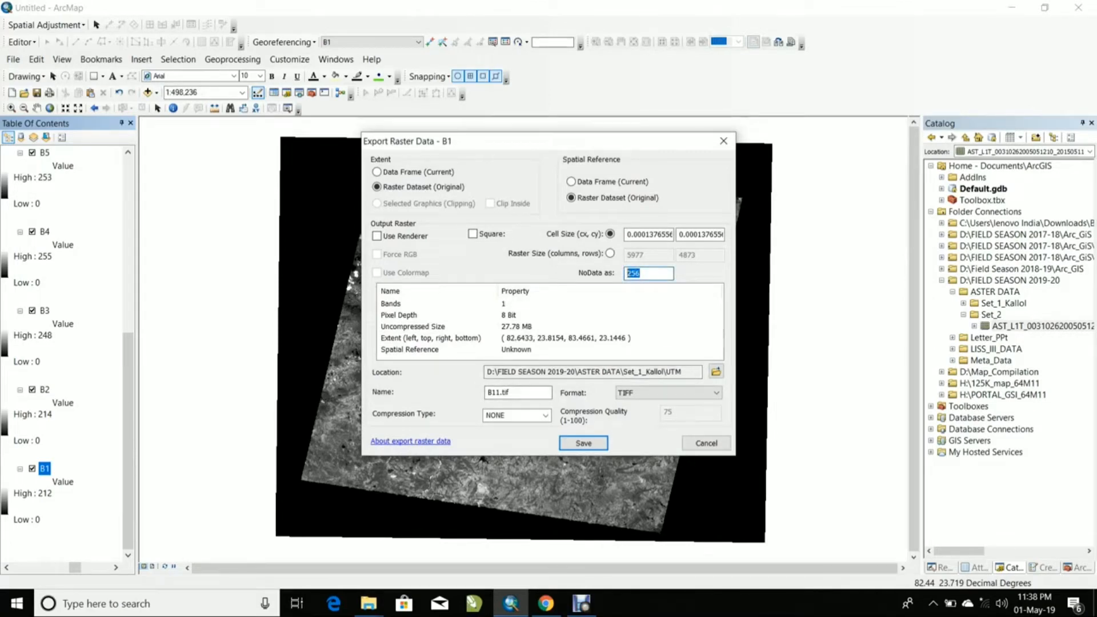
{"action": "type", "text": "0"}
{"action": "key", "text": "BackSpace"}
Create a folder named GCS inside ASTER DATA\Set_2 while choosing the export location.
{"action": "left_click", "coordinate": [715, 372]}
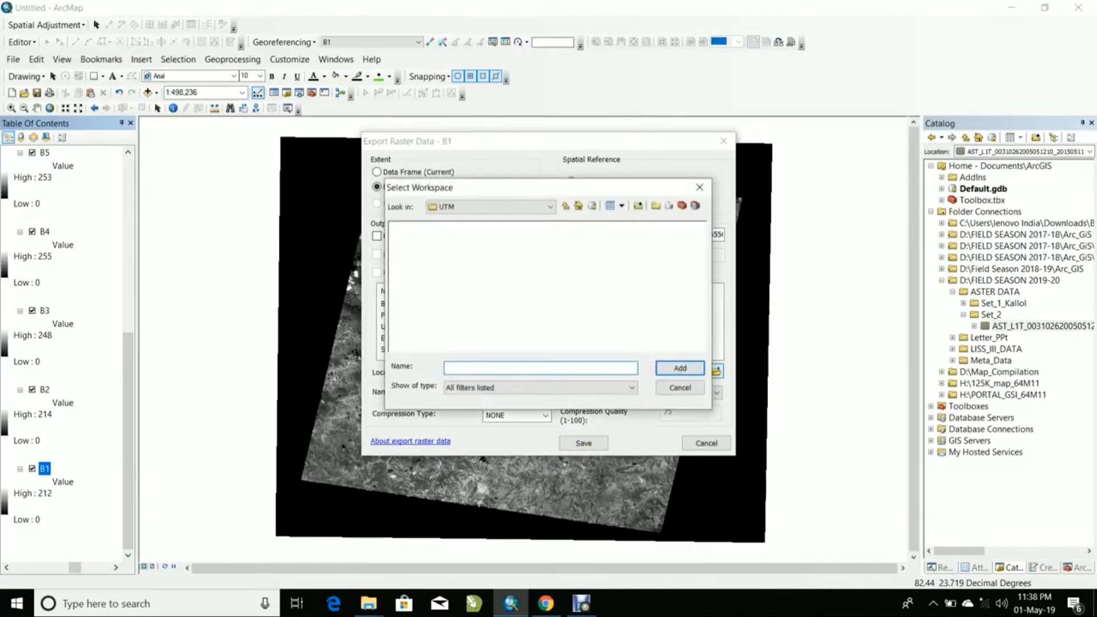
{"action": "left_click", "coordinate": [565, 206]}
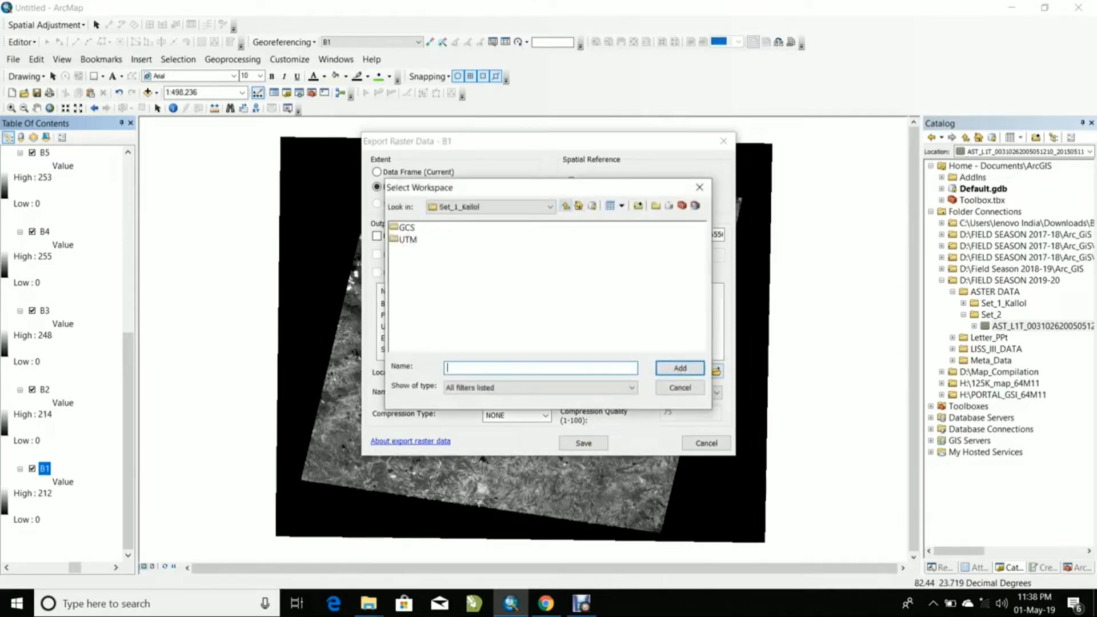
{"action": "left_click", "coordinate": [566, 205]}
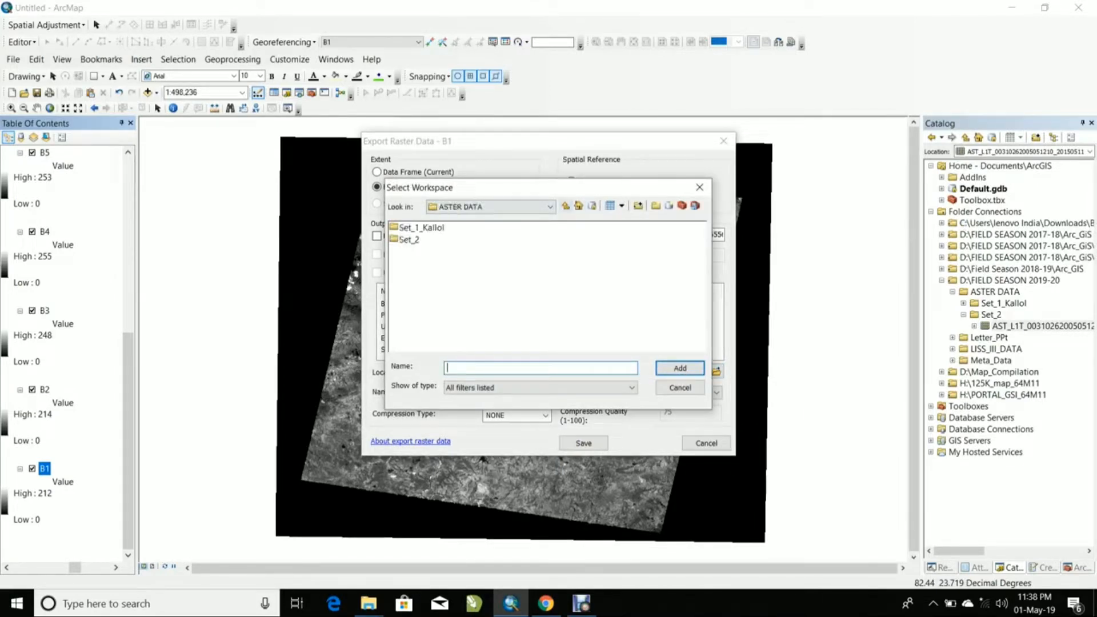
{"action": "double_click", "coordinate": [408, 240]}
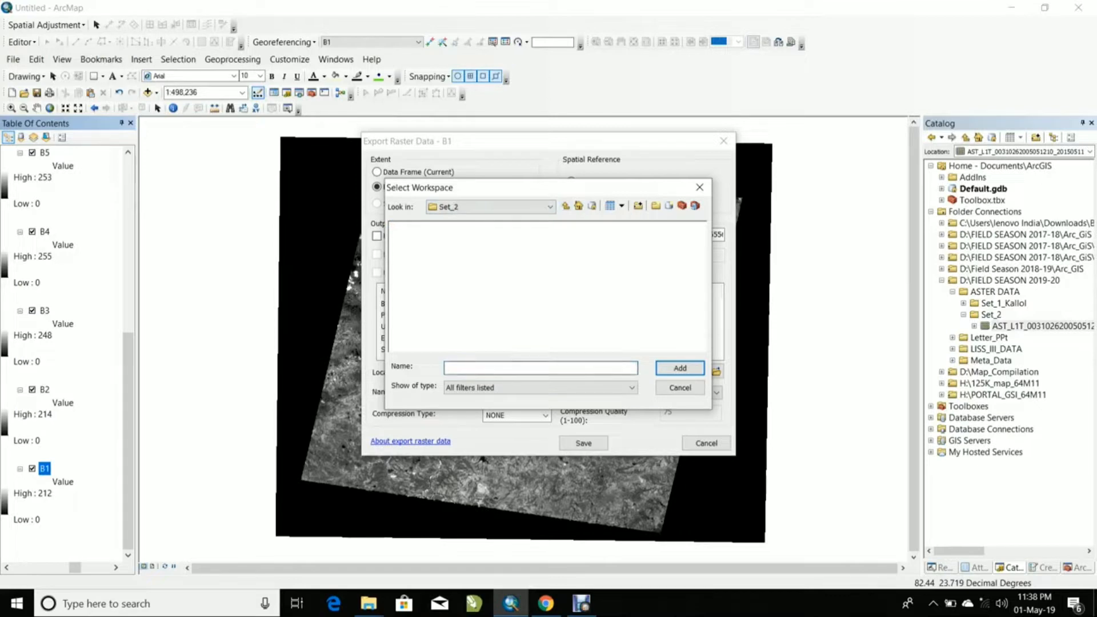
{"action": "left_click", "coordinate": [656, 206]}
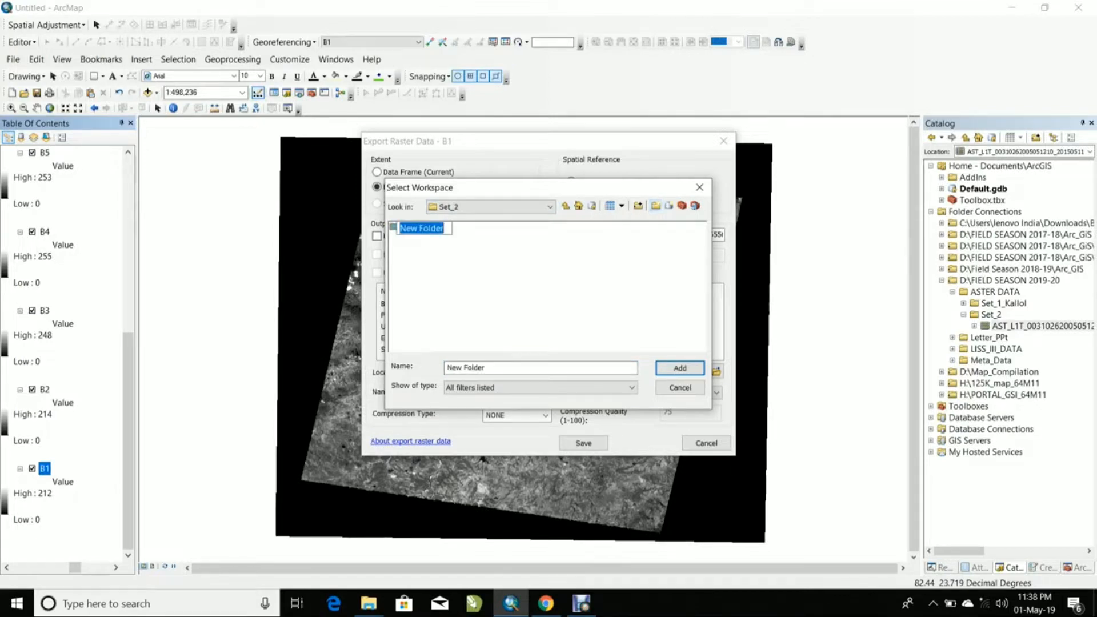
{"action": "type", "text": "GCS"}
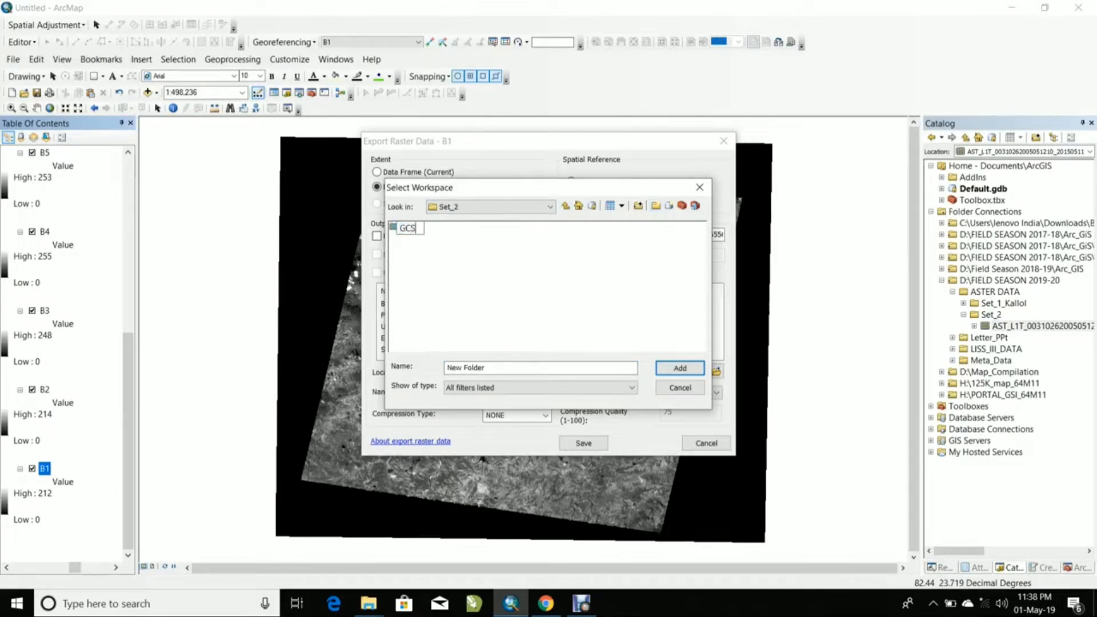
{"action": "key", "text": "Return"}
Export the layer as B1.tif in TIFF format to the GCS folder, without adding the result to the map.
{"action": "left_click", "coordinate": [406, 228]}
{"action": "key", "text": "Return"}
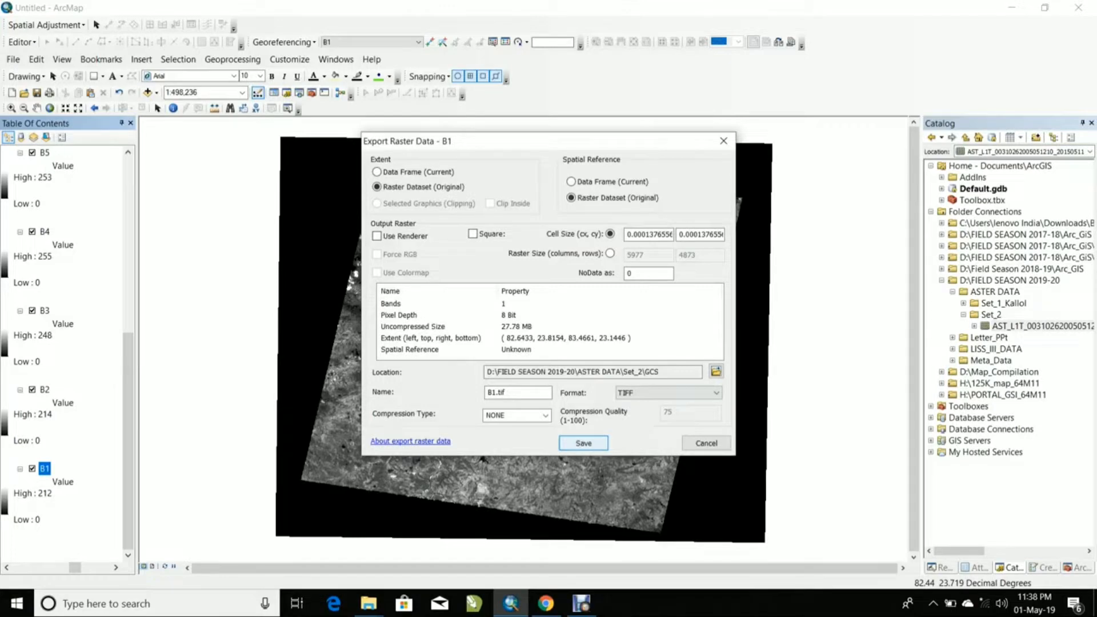
{"action": "key", "text": "Return"}
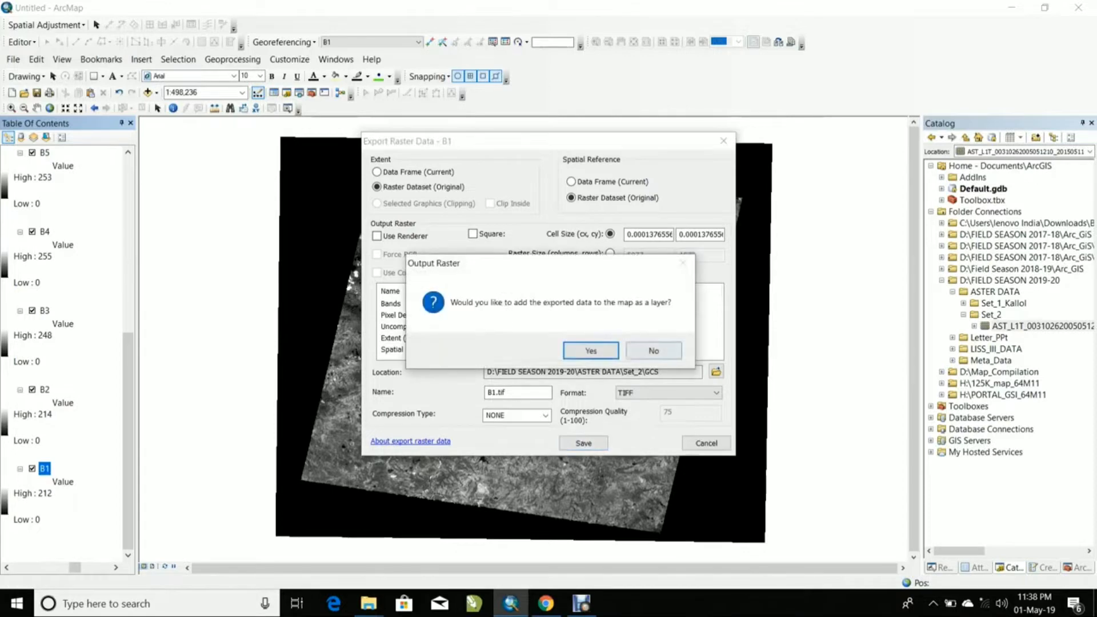
{"action": "left_click", "coordinate": [653, 350]}
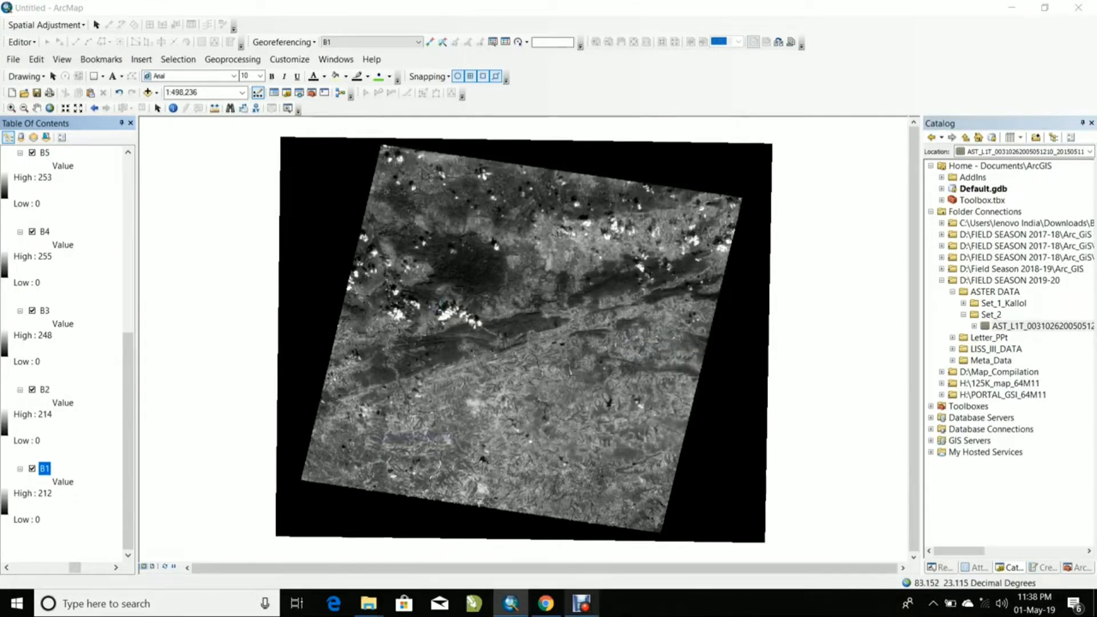
{"action": "left_click", "coordinate": [581, 603]}
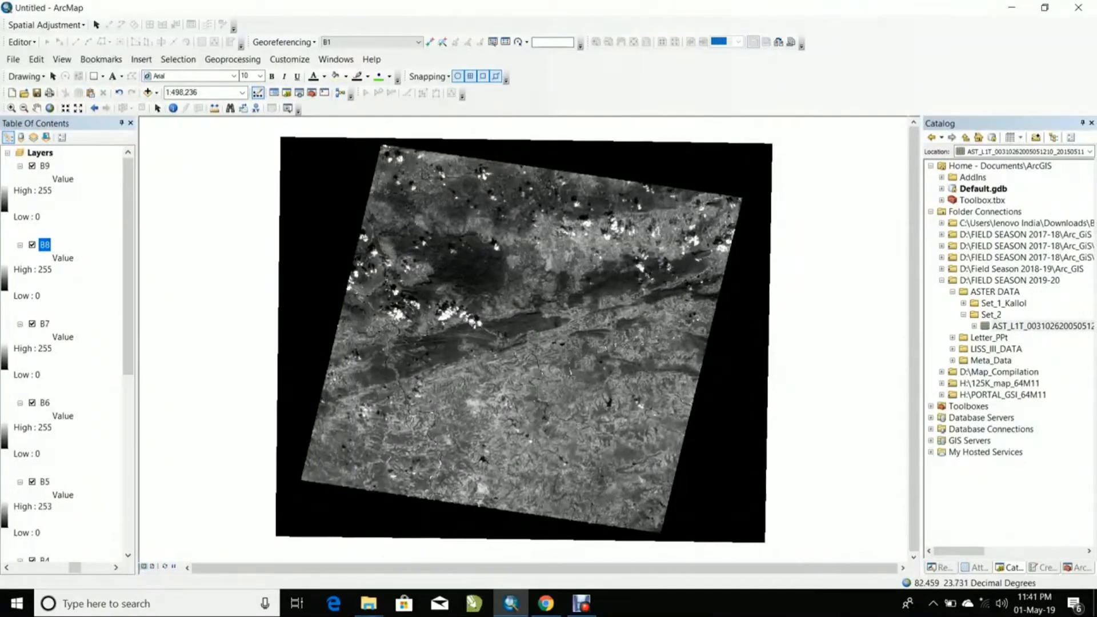
Start exporting the raster data of layer B9 and set its NoData value to 0.
{"action": "left_click", "coordinate": [44, 166]}
{"action": "scroll", "coordinate": [62, 354], "scroll_direction": "down", "scroll_amount": 6}
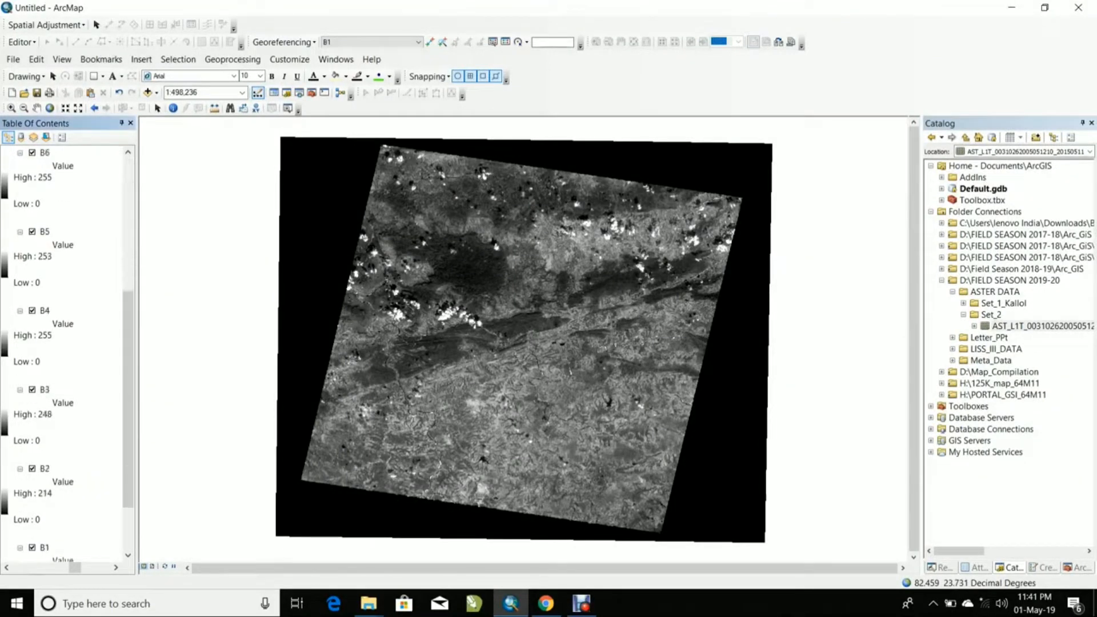
{"action": "scroll", "coordinate": [62, 354], "scroll_direction": "down", "scroll_amount": 2}
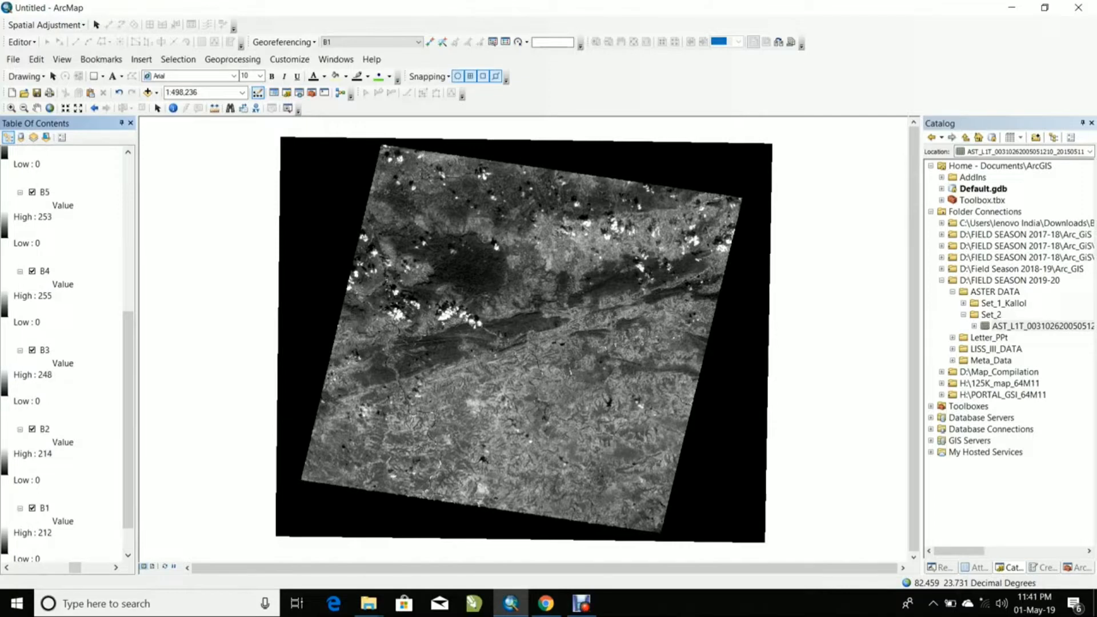
{"action": "scroll", "coordinate": [63, 354], "scroll_direction": "up", "scroll_amount": 4}
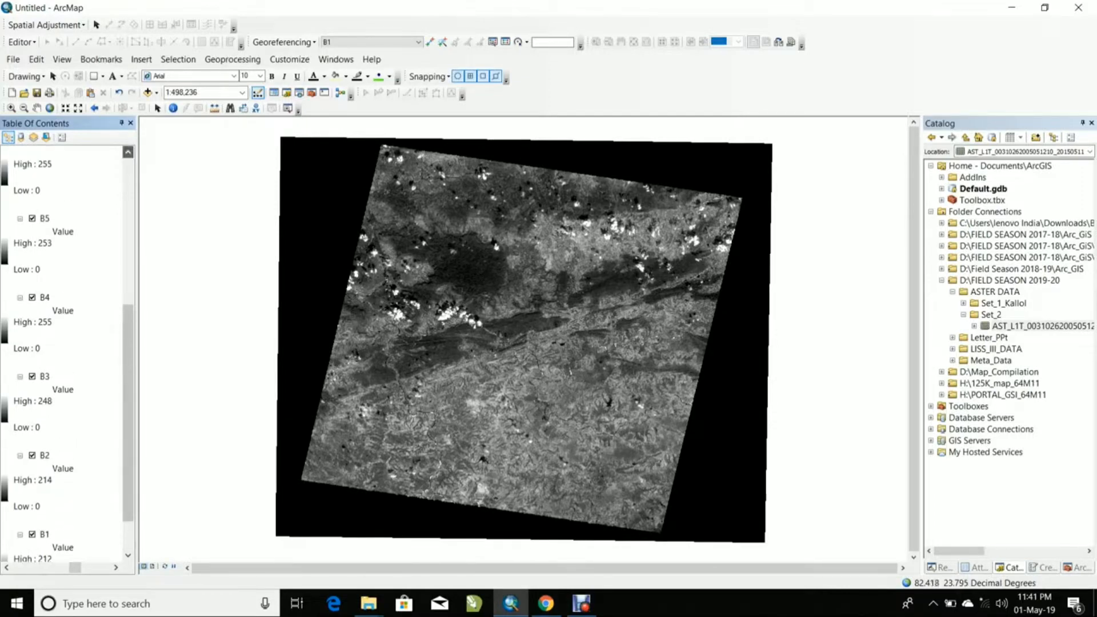
{"action": "scroll", "coordinate": [63, 354], "scroll_direction": "up", "scroll_amount": 4}
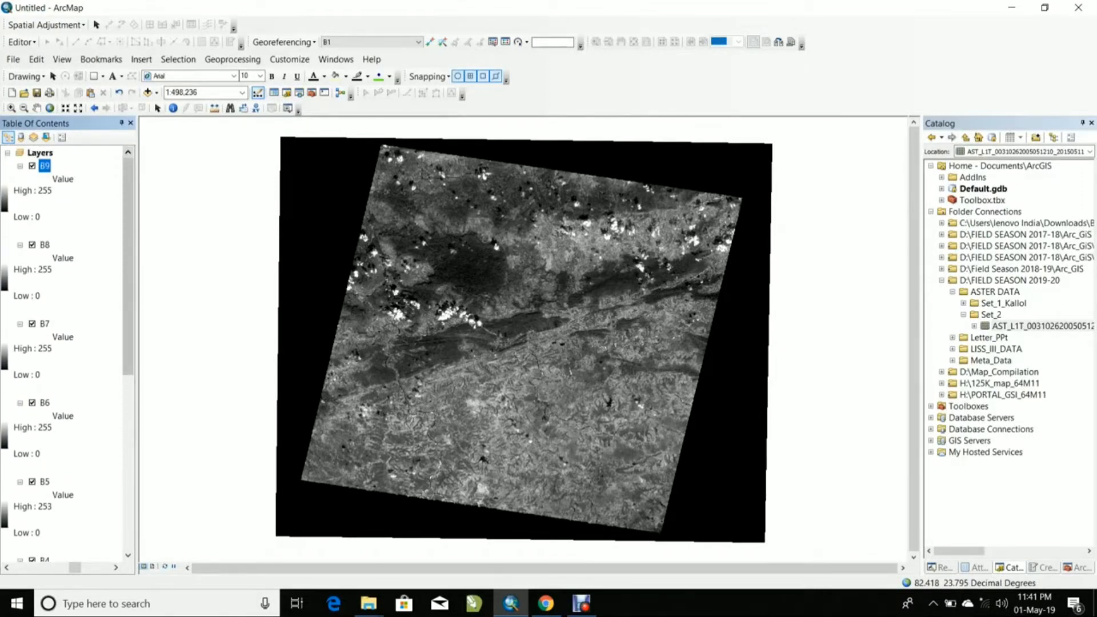
{"action": "right_click", "coordinate": [44, 166]}
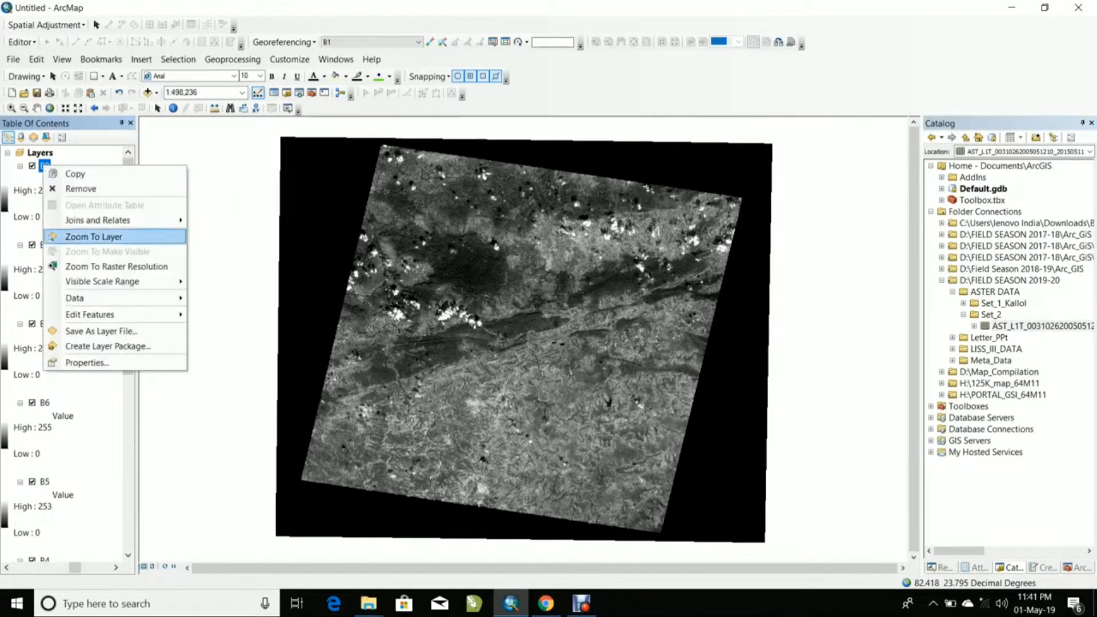
{"action": "mouse_move", "coordinate": [74, 298]}
{"action": "left_click", "coordinate": [235, 314]}
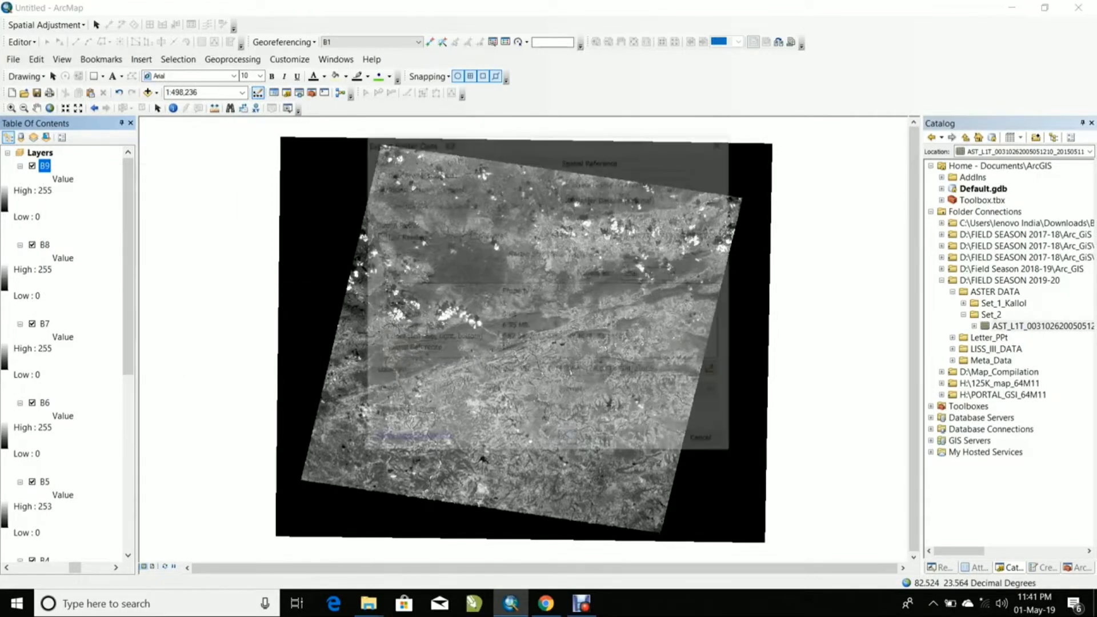
{"action": "key", "text": "shift+Home"}
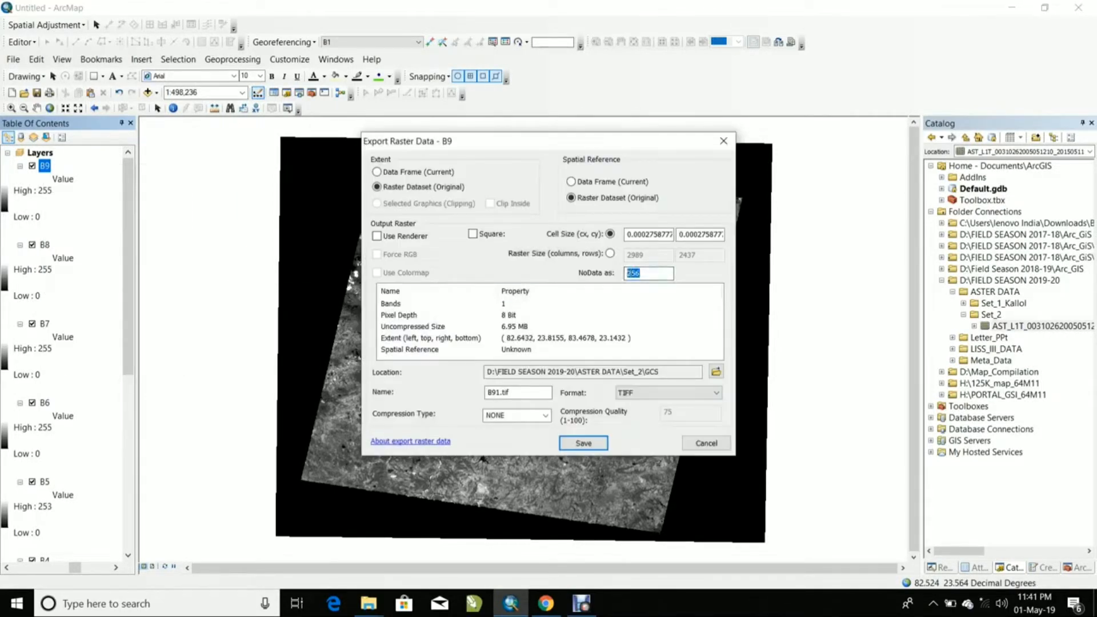
{"action": "type", "text": "0"}
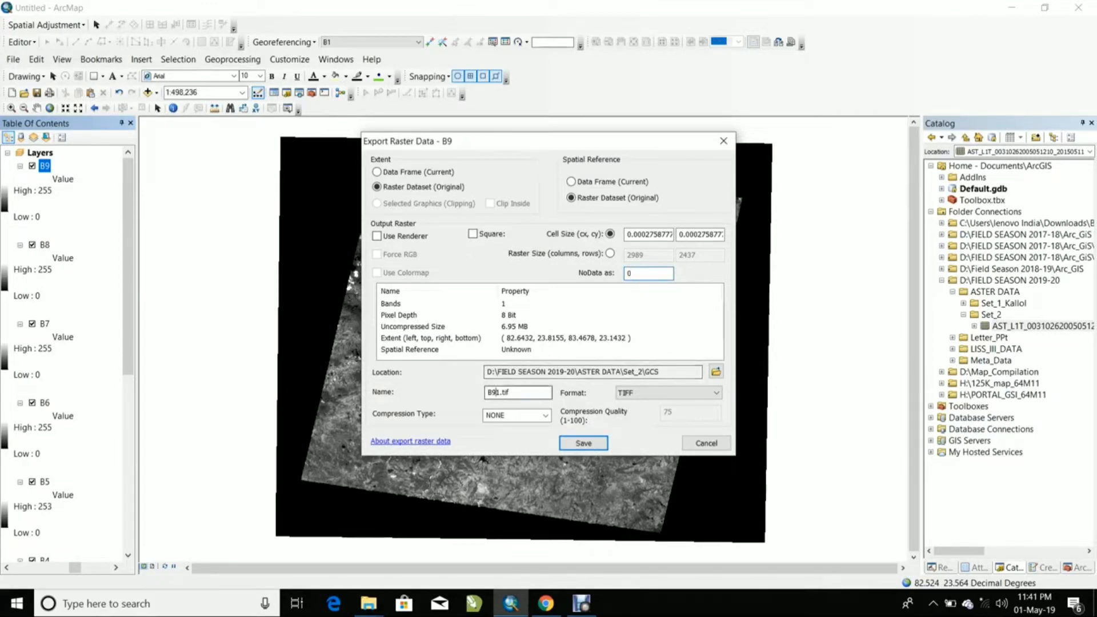
Export the layer as B9.tif in TIFF format to the GCS folder, without adding the result to the map.
{"action": "left_click", "coordinate": [498, 393]}
{"action": "key", "text": "BackSpace"}
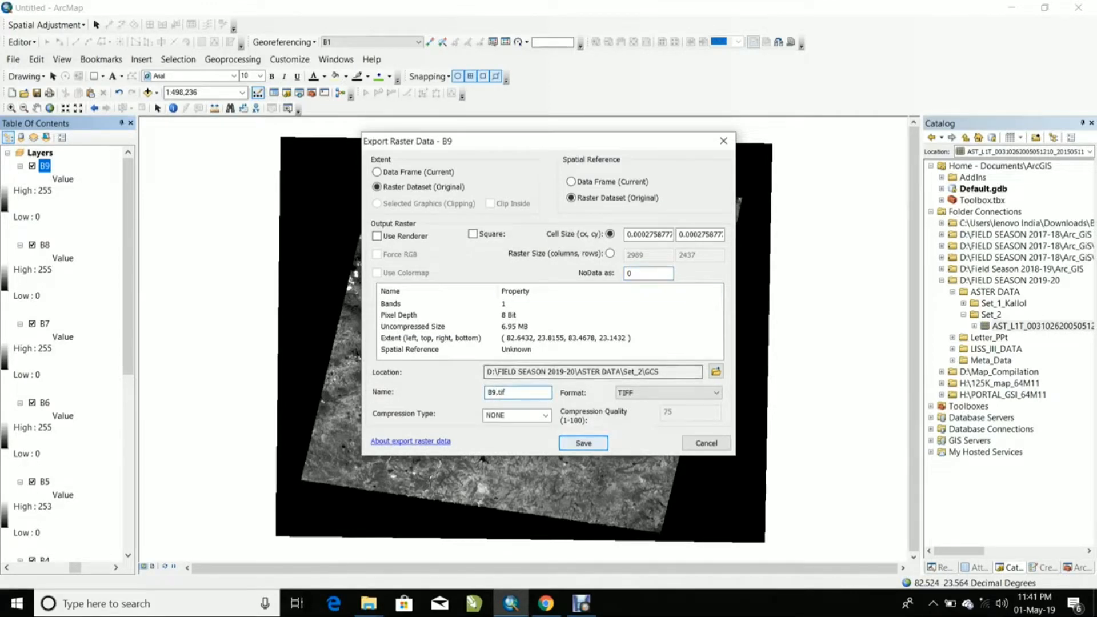
{"action": "key", "text": "Return"}
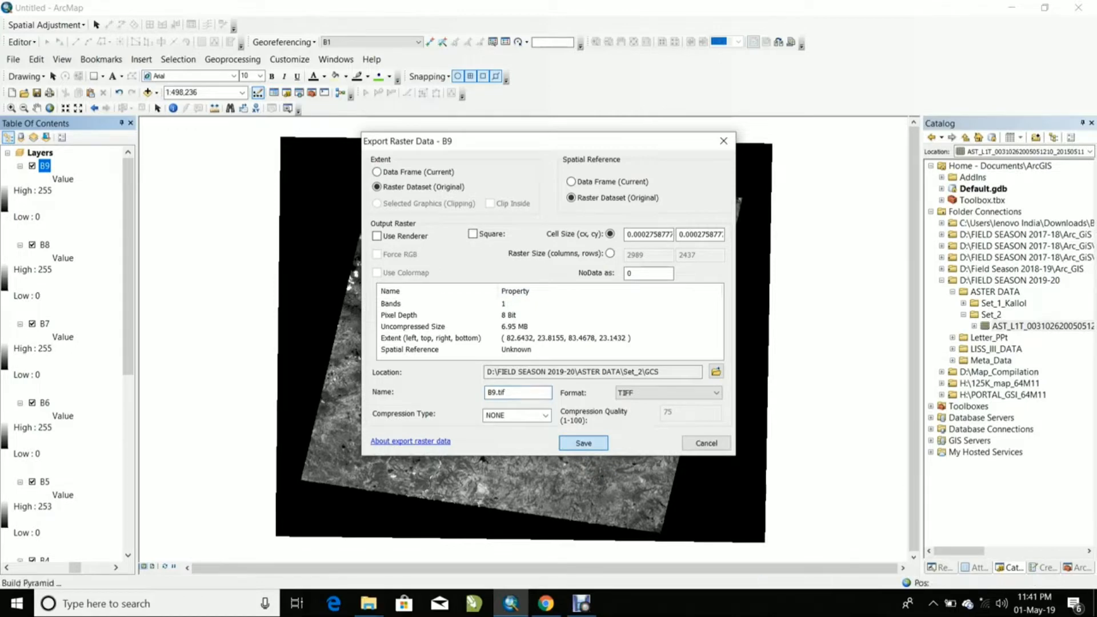
{"action": "left_click", "coordinate": [654, 351]}
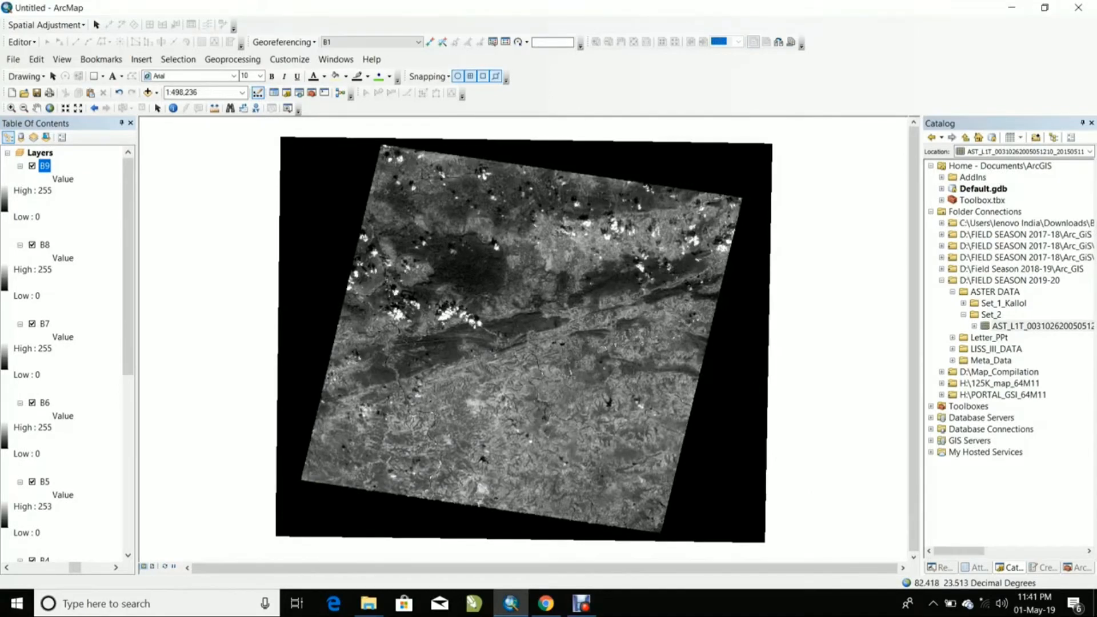
Remove all the original band layers, B1 to B9, from the map.
{"action": "scroll", "coordinate": [67, 343], "scroll_direction": "down", "scroll_amount": 5}
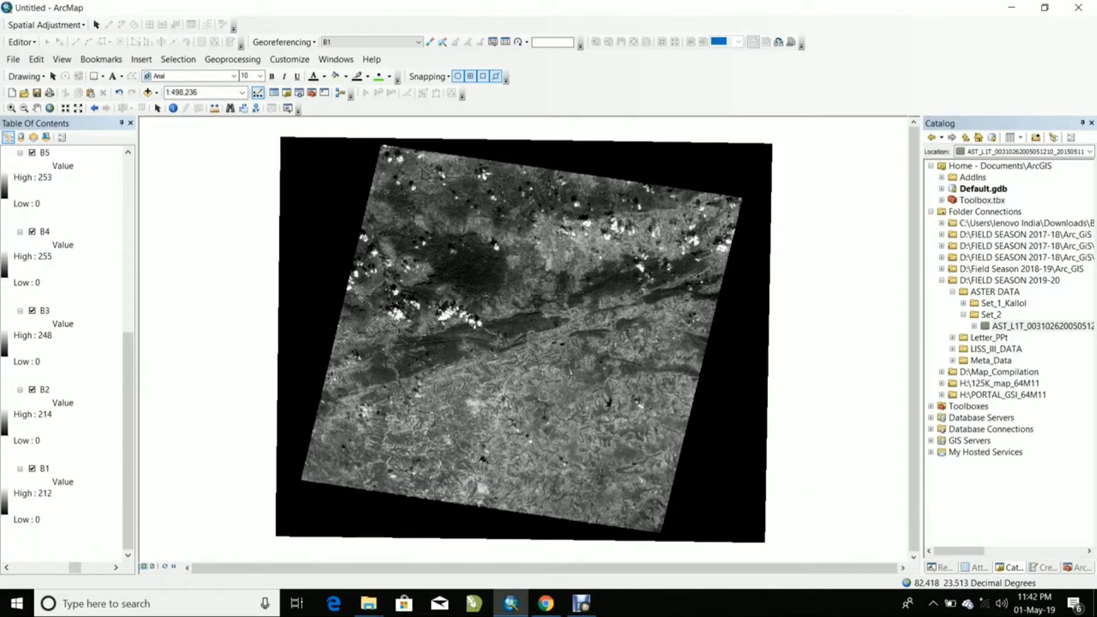
{"action": "left_click", "coordinate": [45, 468], "text": "shift"}
{"action": "right_click", "coordinate": [41, 342]}
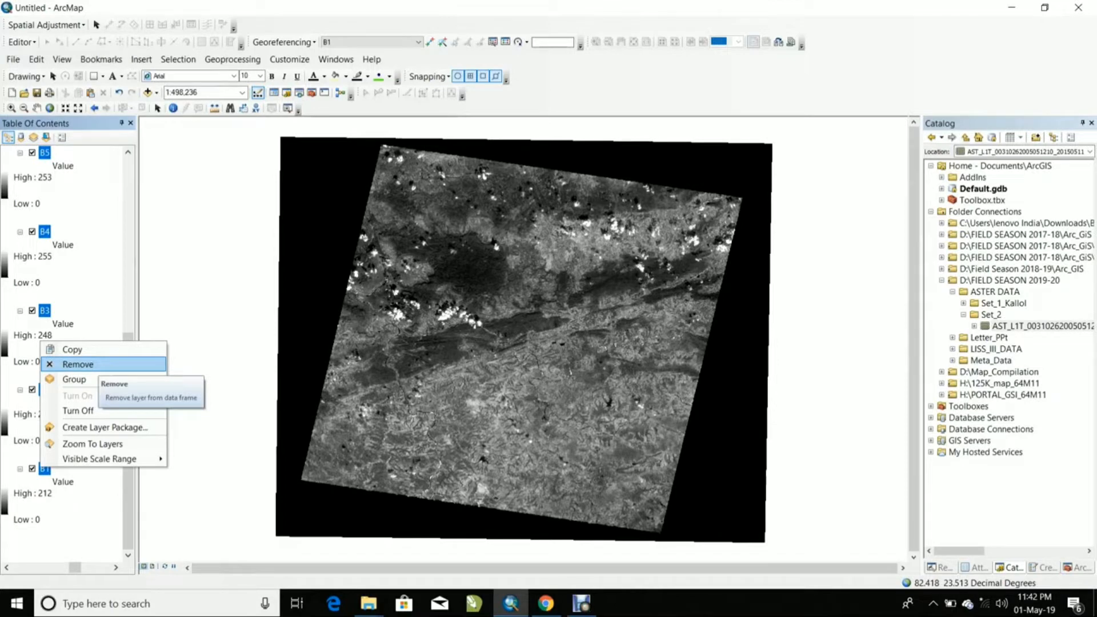
{"action": "left_click", "coordinate": [78, 364]}
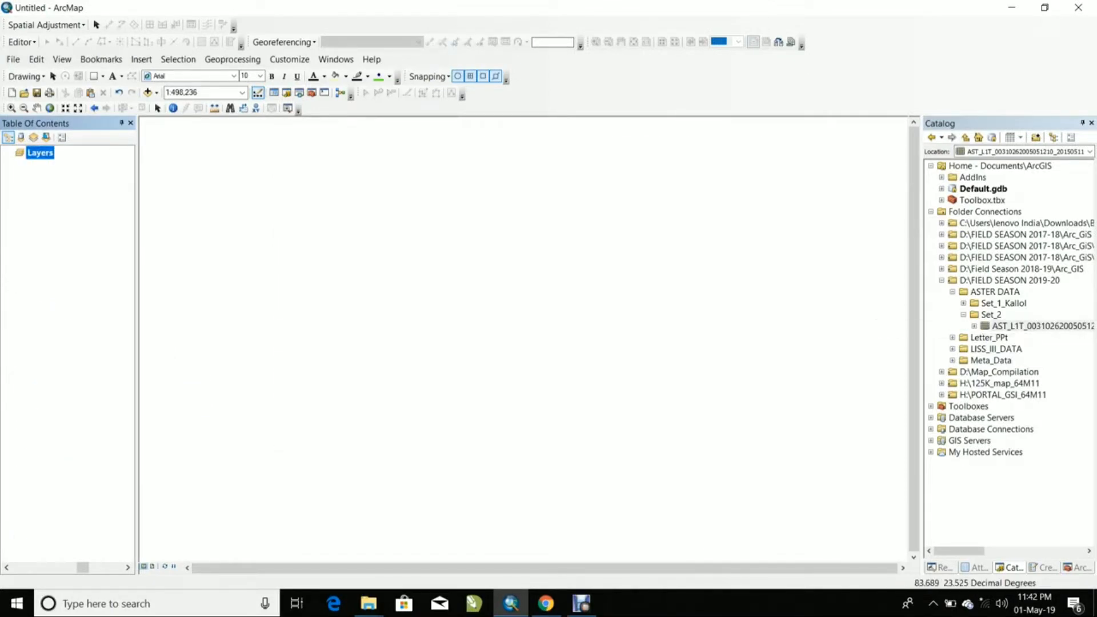
Refresh the Set_2 folder in the catalog and expand its GCS folder.
{"action": "left_click", "coordinate": [990, 314]}
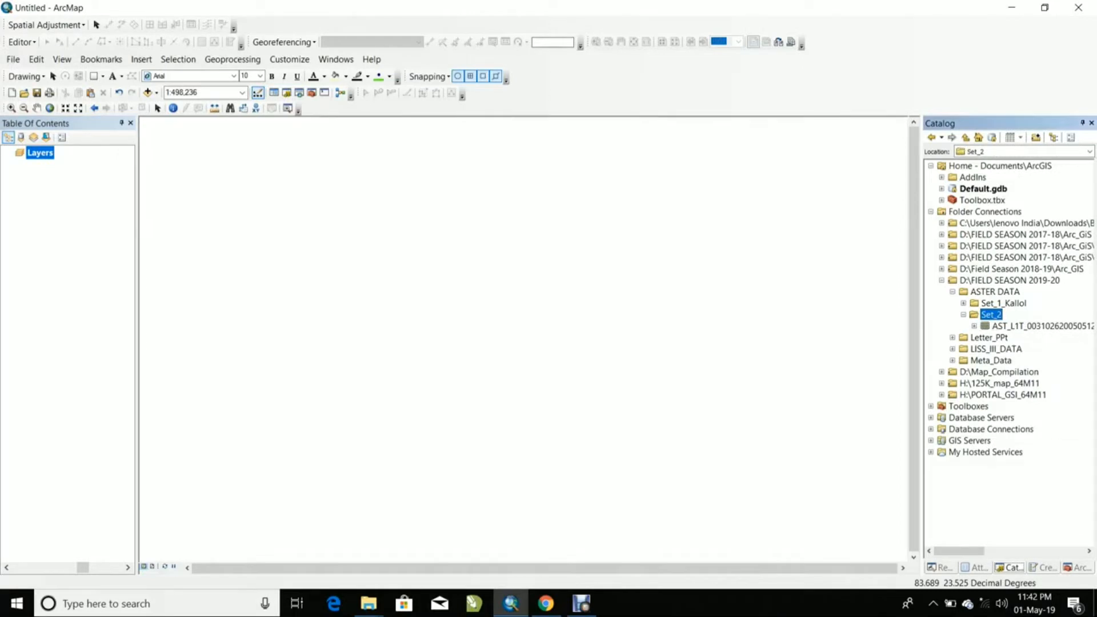
{"action": "right_click", "coordinate": [990, 314]}
{"action": "left_click", "coordinate": [1025, 379]}
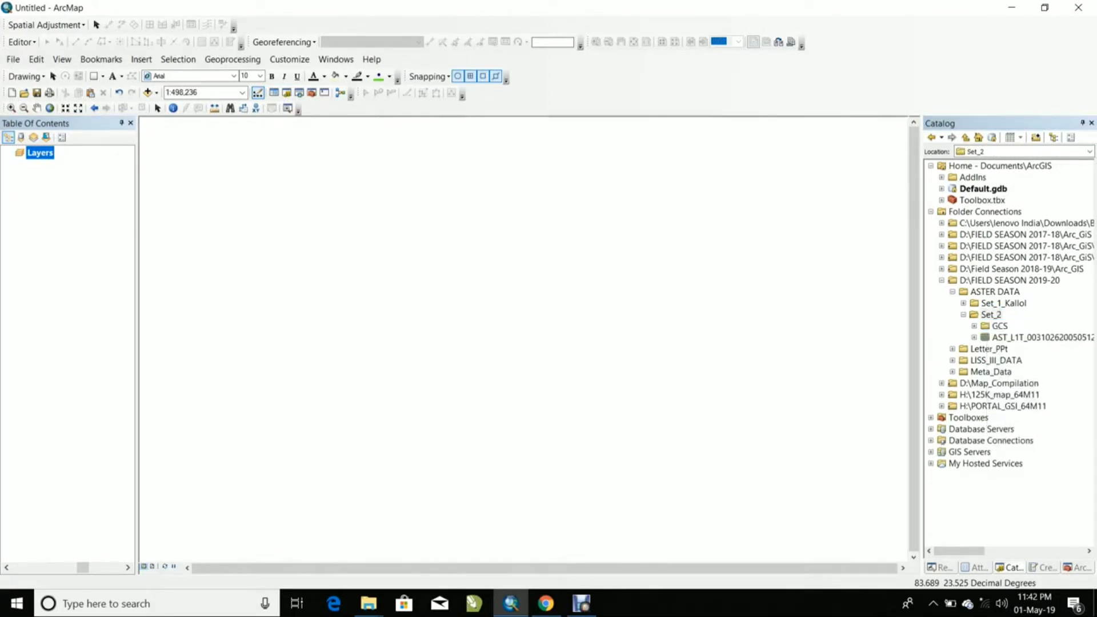
{"action": "double_click", "coordinate": [999, 327]}
Add B1.tif, B2.tif and B3.tif from the GCS folder to the map, each below the previous layer.
{"action": "left_click", "coordinate": [1012, 338]}
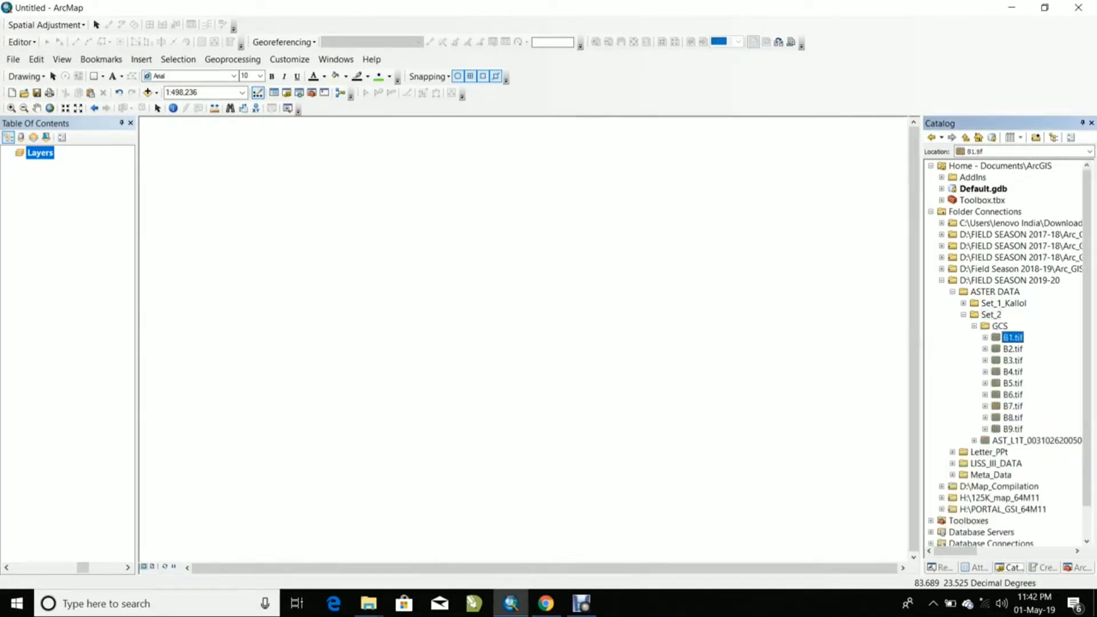
{"action": "left_click_drag", "start_coordinate": [1012, 338], "coordinate": [63, 172]}
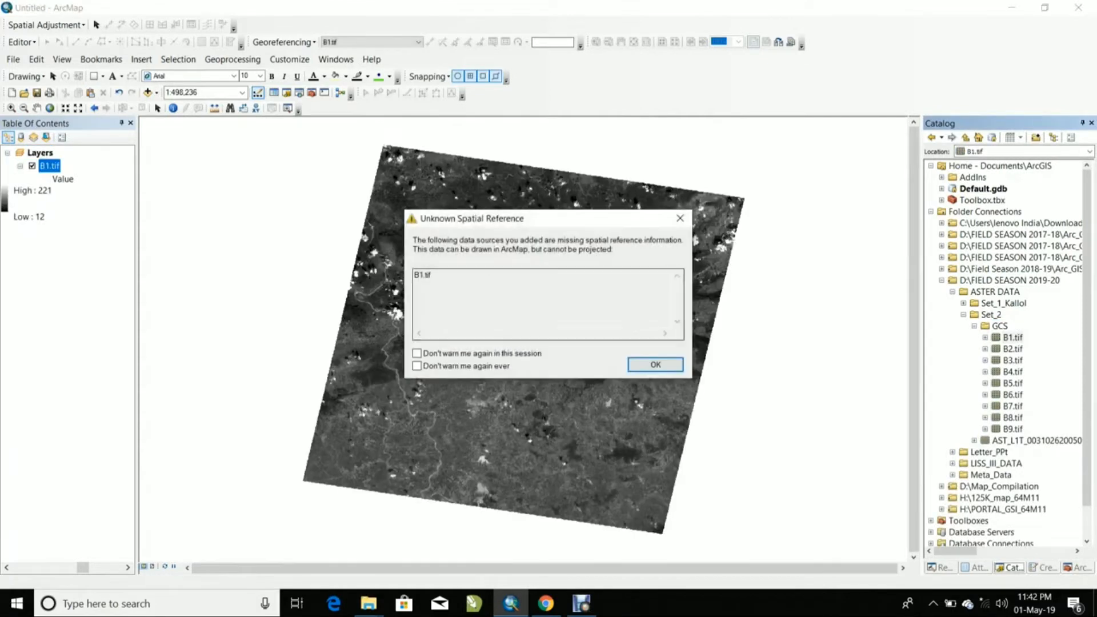
{"action": "left_click", "coordinate": [655, 365]}
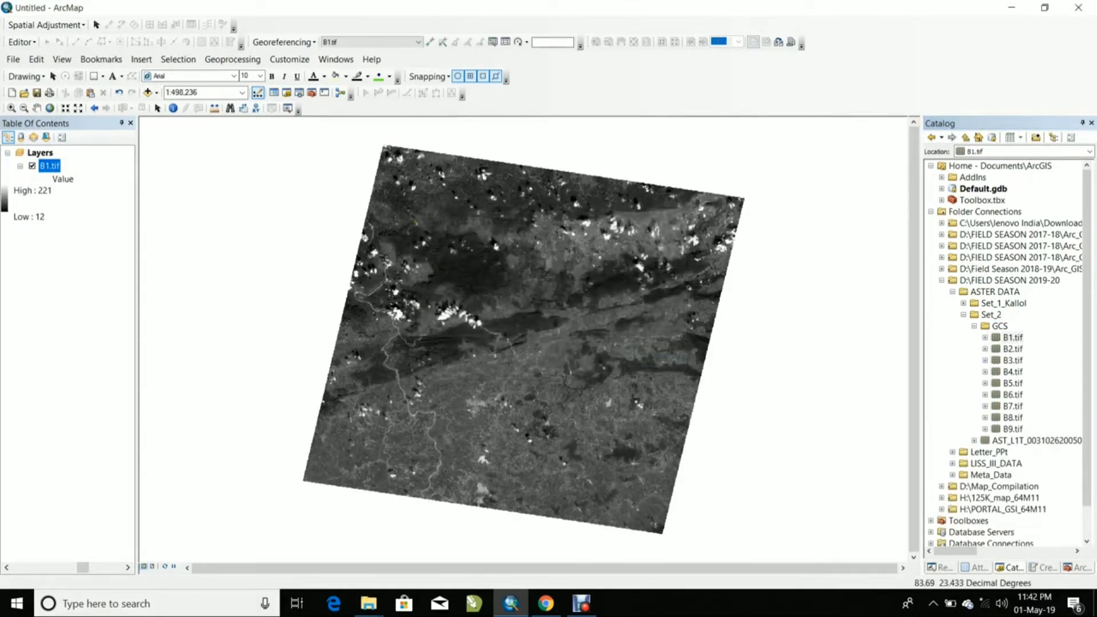
{"action": "left_click_drag", "start_coordinate": [1012, 349], "coordinate": [62, 240]}
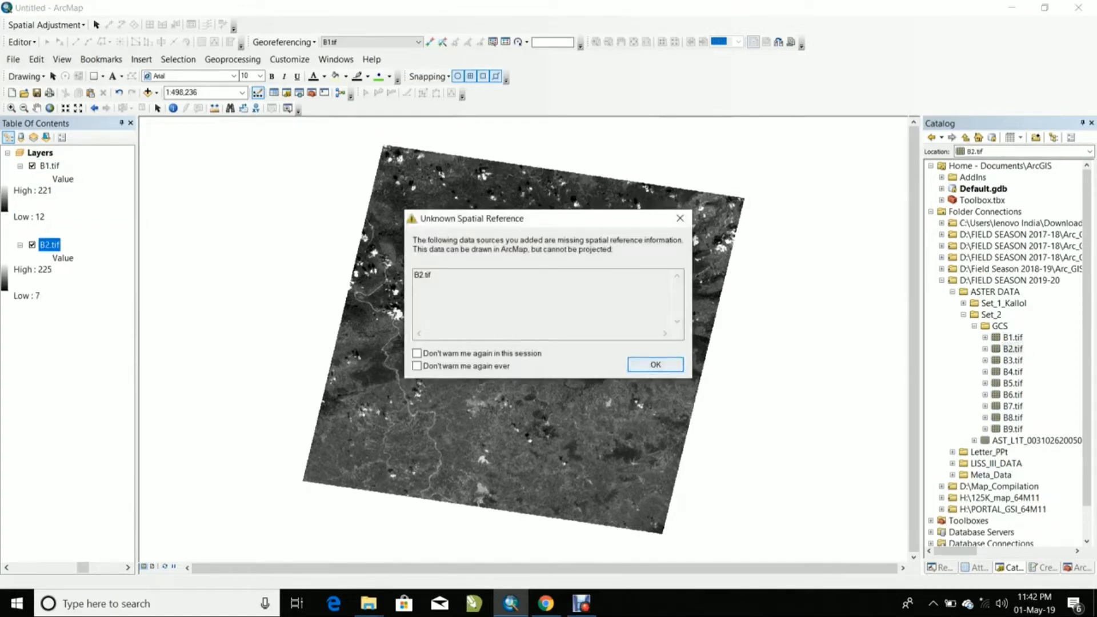
{"action": "left_click", "coordinate": [655, 364]}
{"action": "left_click", "coordinate": [1012, 360]}
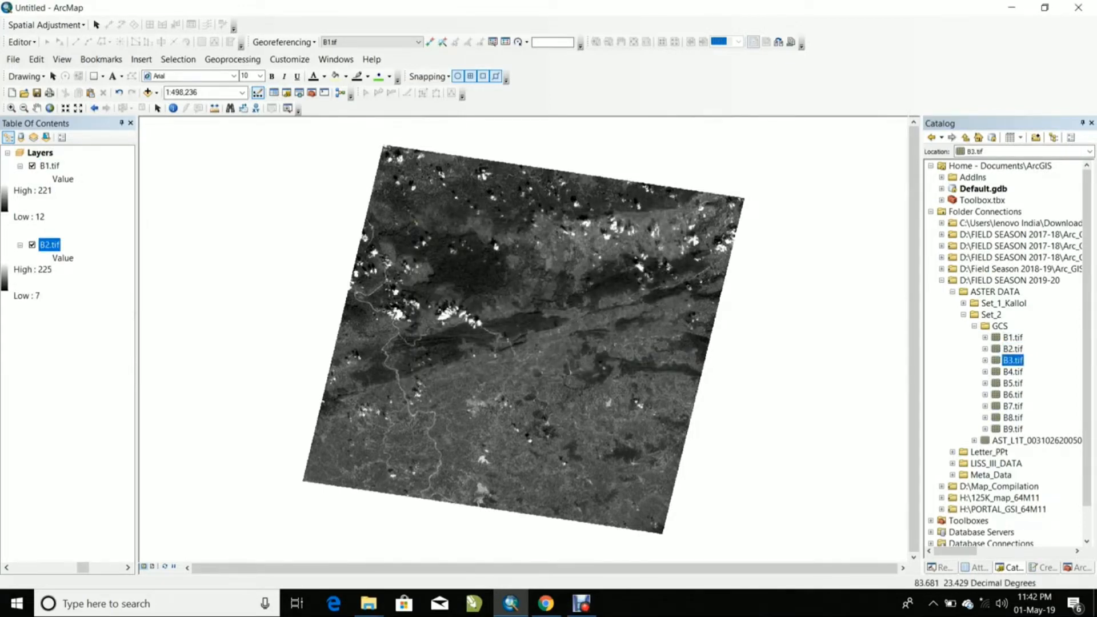
{"action": "left_click_drag", "start_coordinate": [1012, 360], "coordinate": [63, 320]}
{"action": "left_click", "coordinate": [655, 364]}
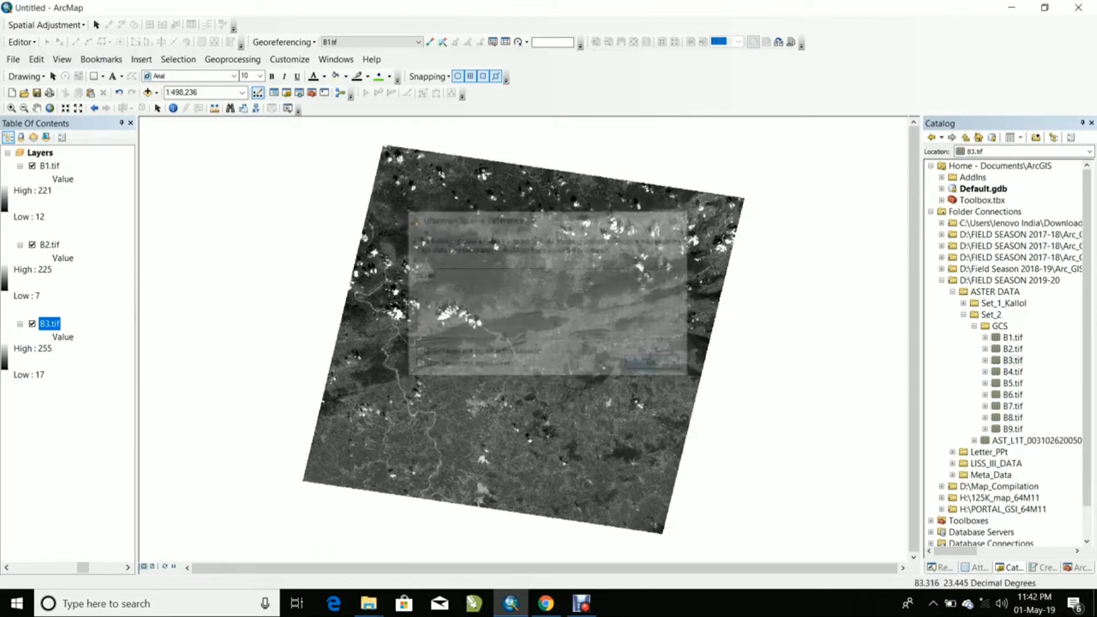
Add B4.tif, B5.tif and B6.tif from the GCS folder to the map, in order below B3.tif.
{"action": "left_click", "coordinate": [1012, 371]}
{"action": "left_click_drag", "start_coordinate": [1012, 372], "coordinate": [63, 400]}
{"action": "left_click", "coordinate": [655, 365]}
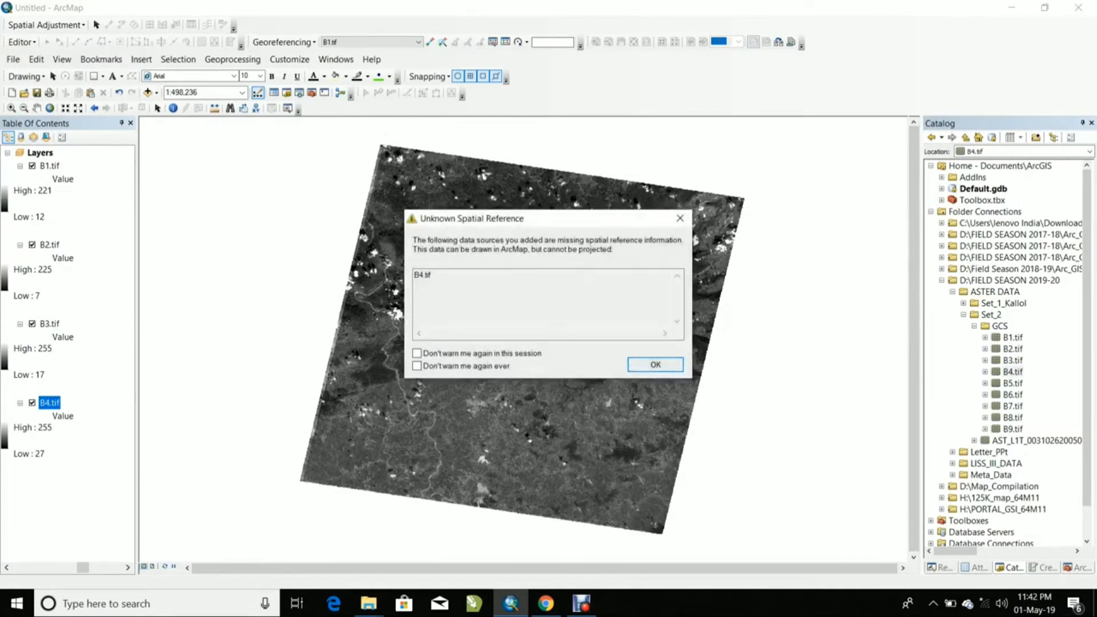
{"action": "left_click", "coordinate": [1012, 383]}
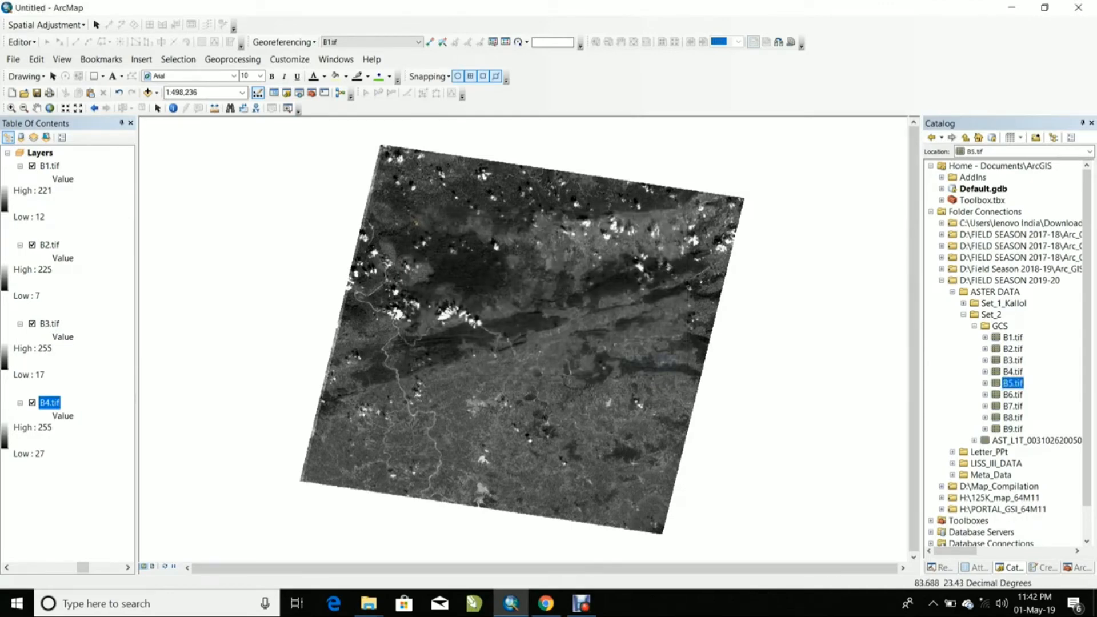
{"action": "left_click_drag", "start_coordinate": [1012, 383], "coordinate": [63, 476]}
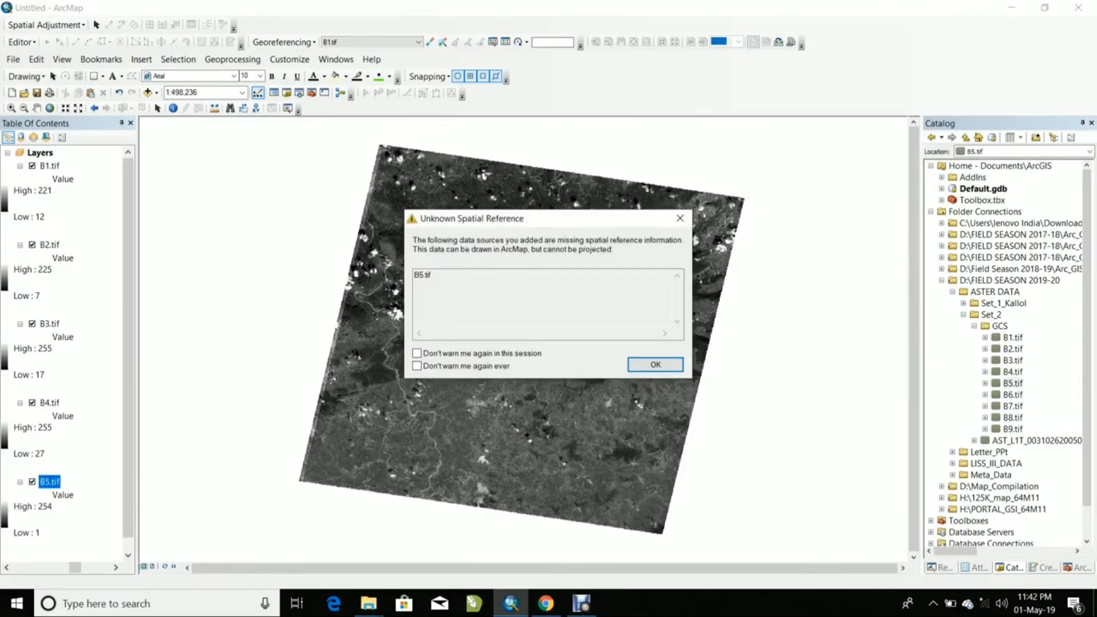
{"action": "left_click", "coordinate": [655, 364]}
{"action": "scroll", "coordinate": [524, 336], "scroll_direction": "down", "scroll_amount": 2}
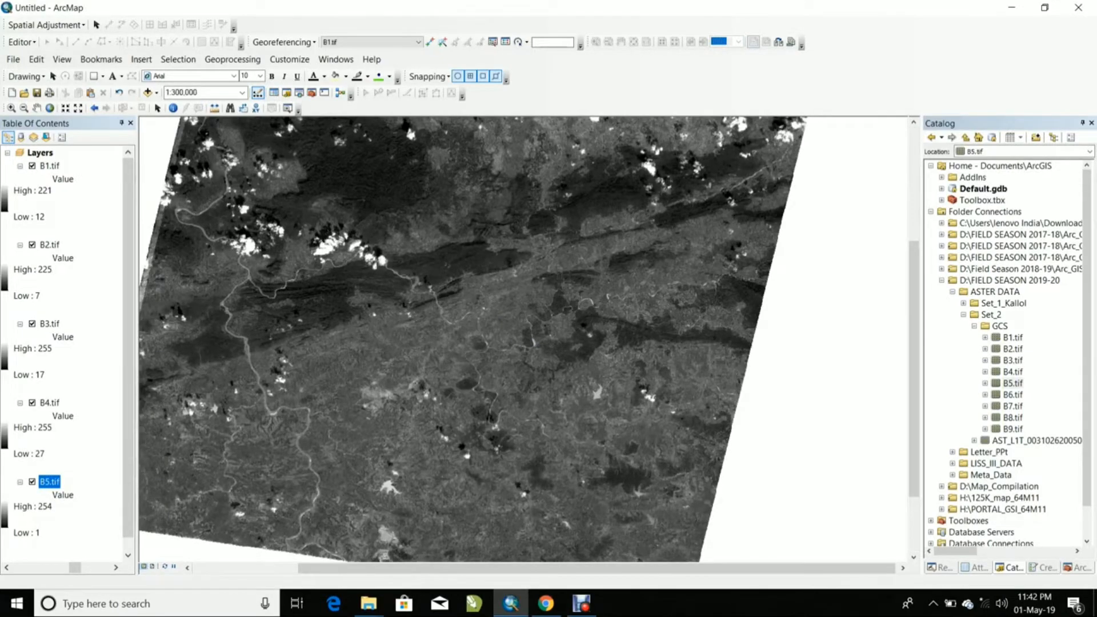
{"action": "left_click", "coordinate": [1012, 395]}
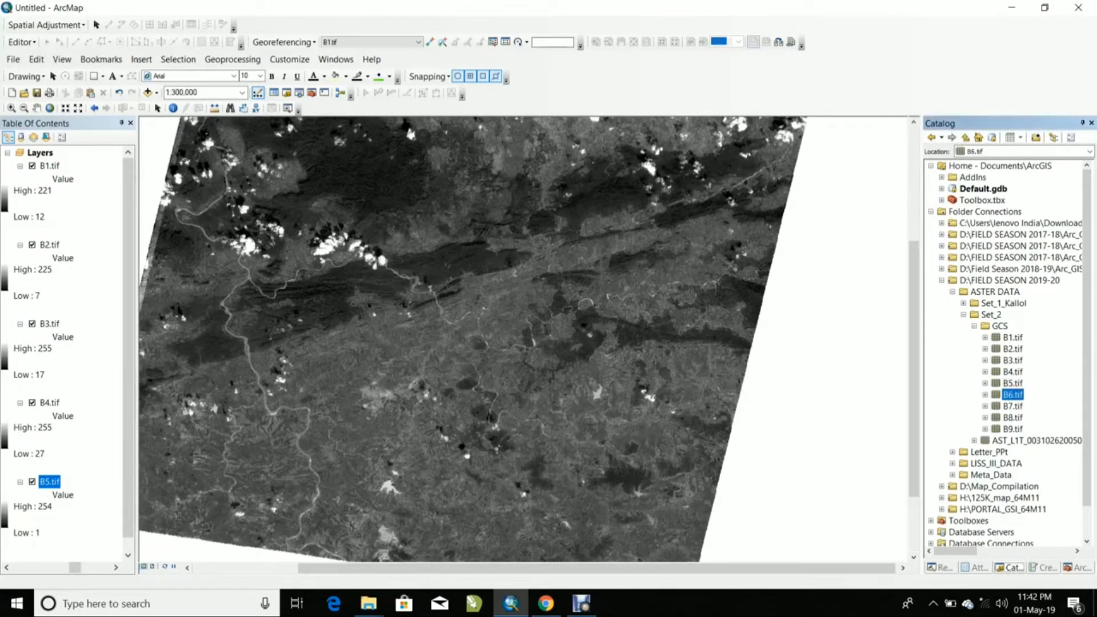
{"action": "left_click_drag", "start_coordinate": [1012, 395], "coordinate": [69, 547]}
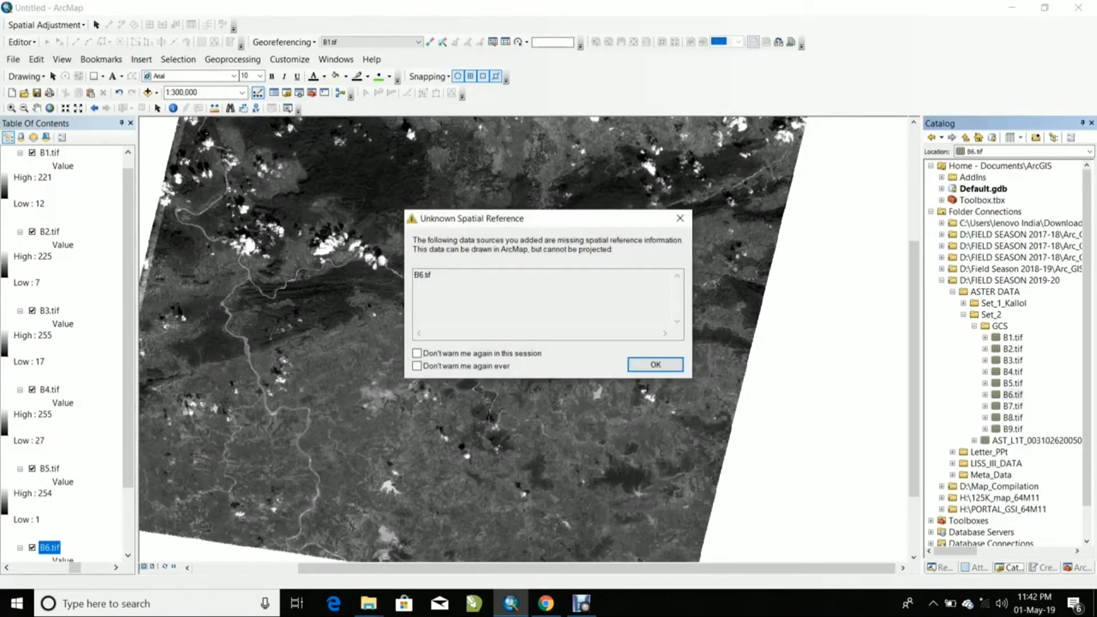
{"action": "left_click", "coordinate": [656, 364]}
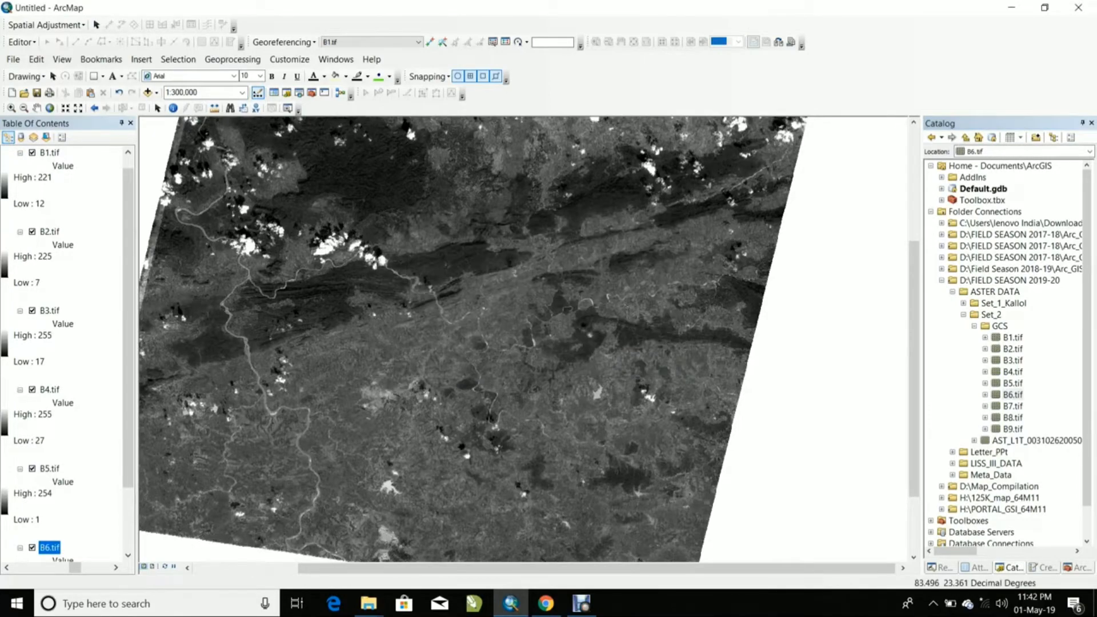
Add B7.tif, B8.tif and B9.tif from the GCS folder to the map, in order below B6.tif.
{"action": "left_click_drag", "start_coordinate": [1012, 407], "coordinate": [71, 547]}
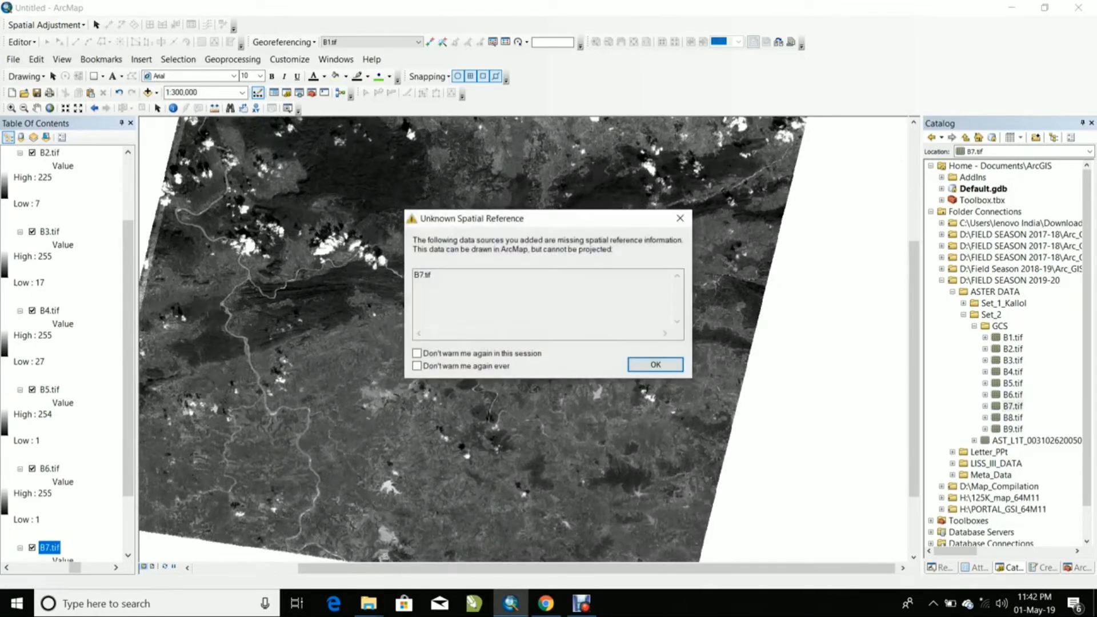
{"action": "left_click", "coordinate": [655, 364]}
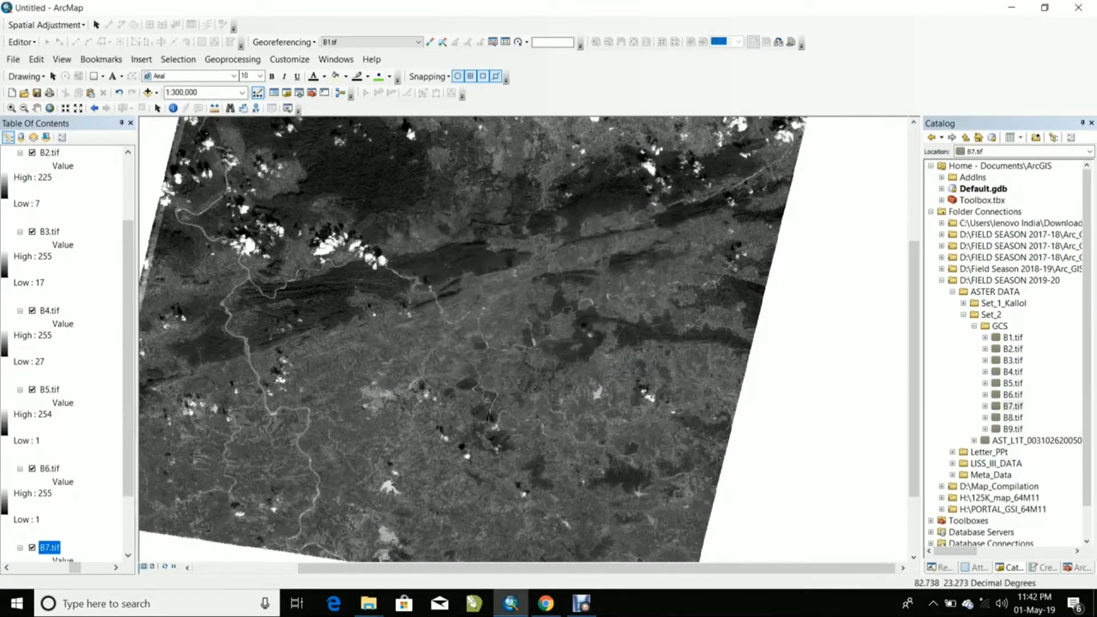
{"action": "left_click_drag", "start_coordinate": [1012, 417], "coordinate": [71, 542]}
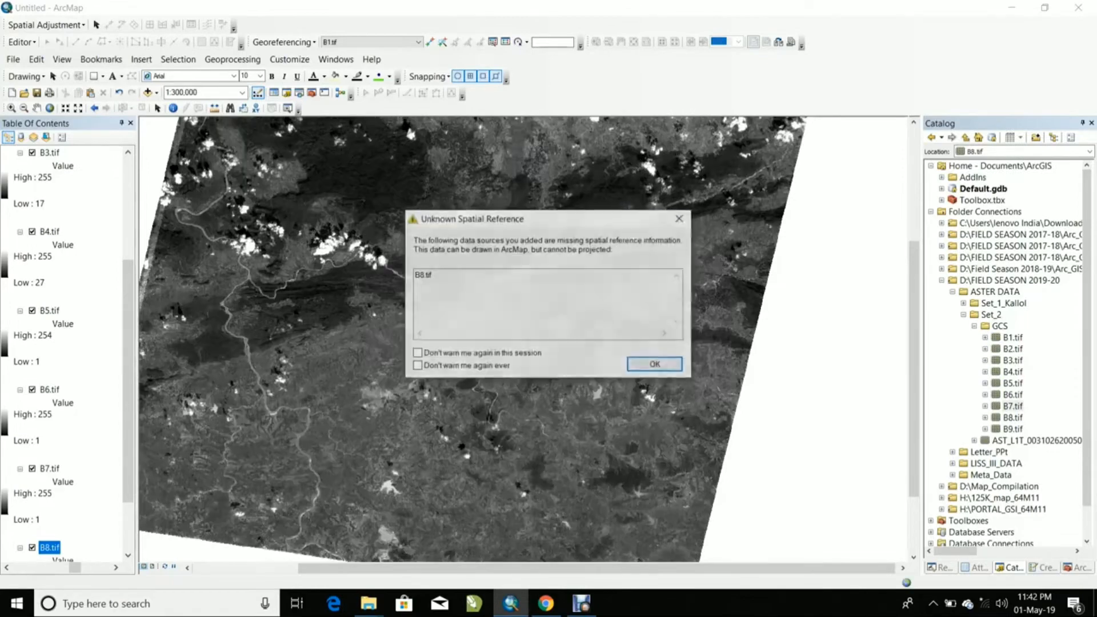
{"action": "left_click", "coordinate": [655, 364]}
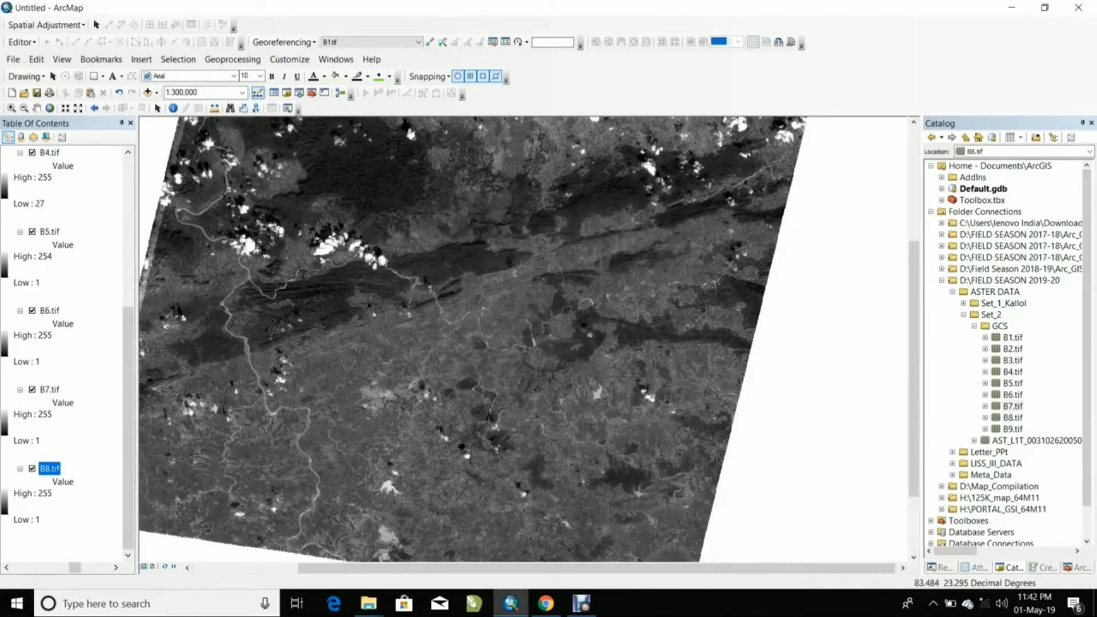
{"action": "left_click_drag", "start_coordinate": [1012, 429], "coordinate": [68, 538]}
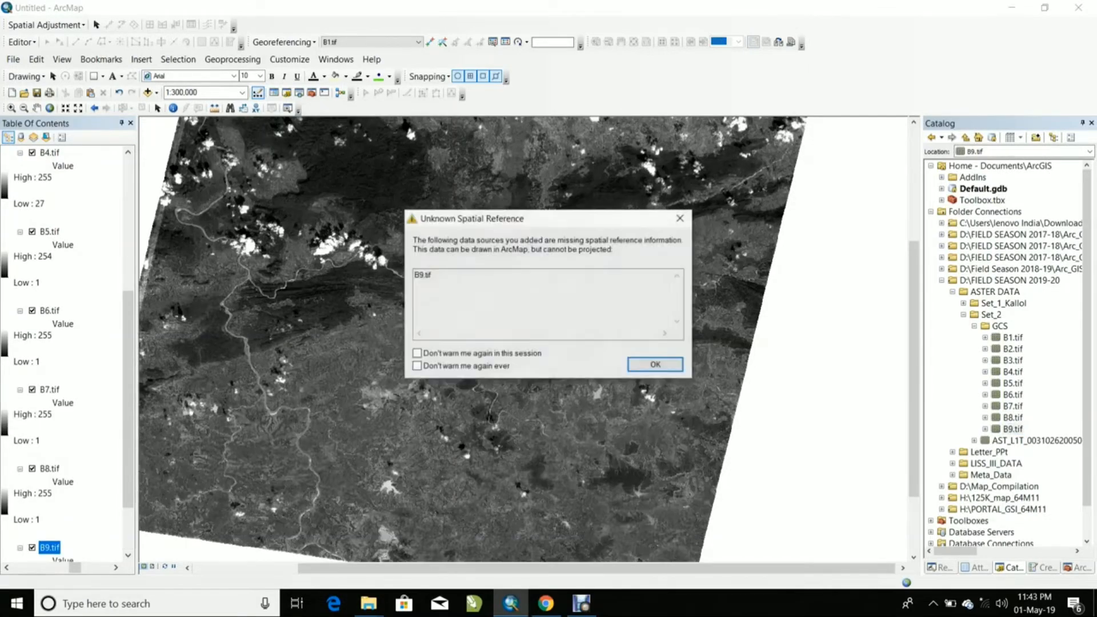
{"action": "left_click", "coordinate": [655, 364]}
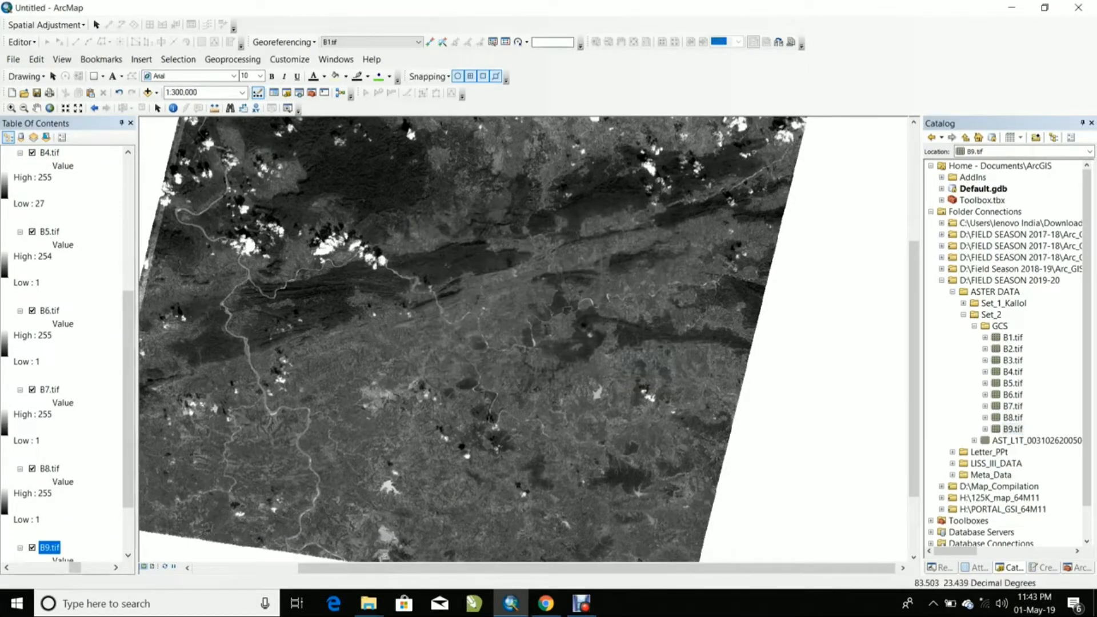
Set the spatial reference of B1.tif in the GCS folder to the WGS 1984 geographic coordinate system and apply it.
{"action": "right_click", "coordinate": [1012, 337]}
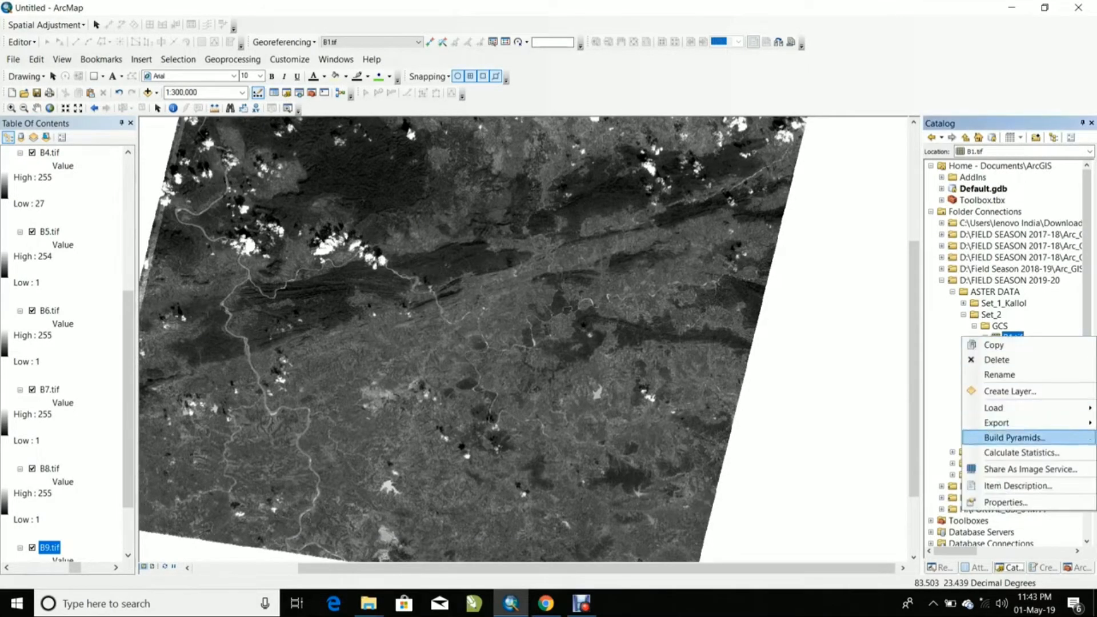
{"action": "left_click", "coordinate": [1005, 502]}
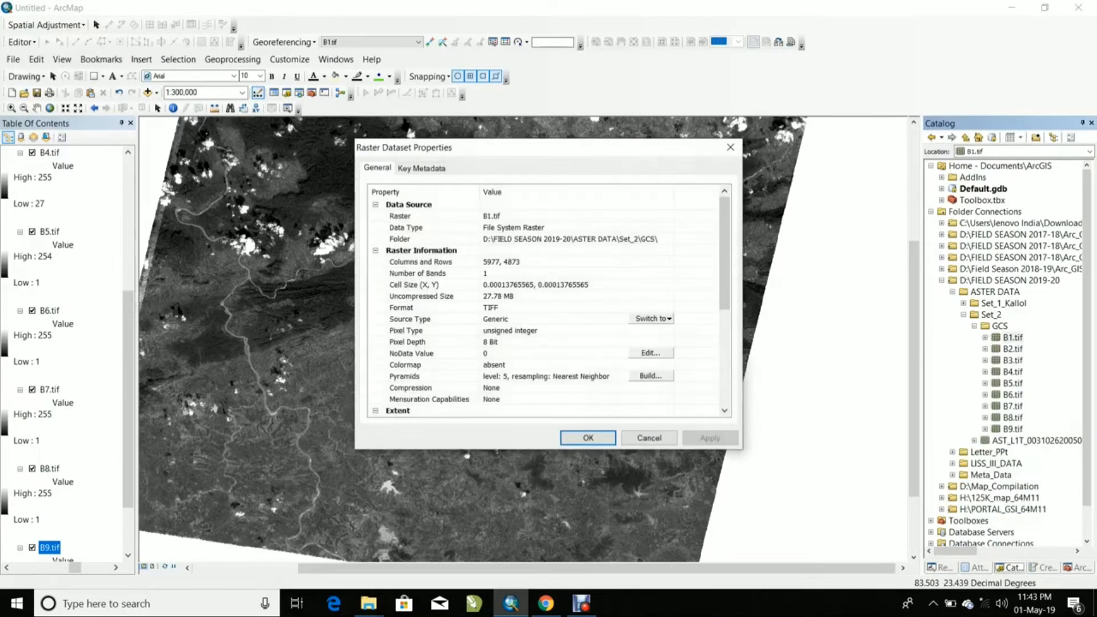
{"action": "scroll", "coordinate": [549, 299], "scroll_direction": "down", "scroll_amount": 5}
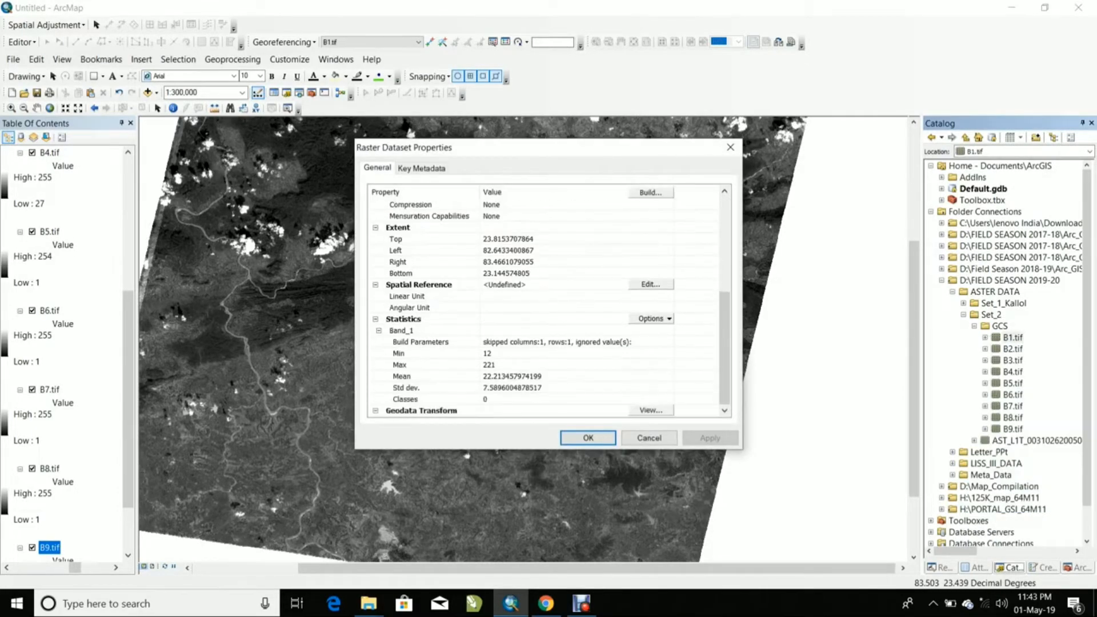
{"action": "left_click", "coordinate": [650, 284]}
{"action": "left_click", "coordinate": [498, 201]}
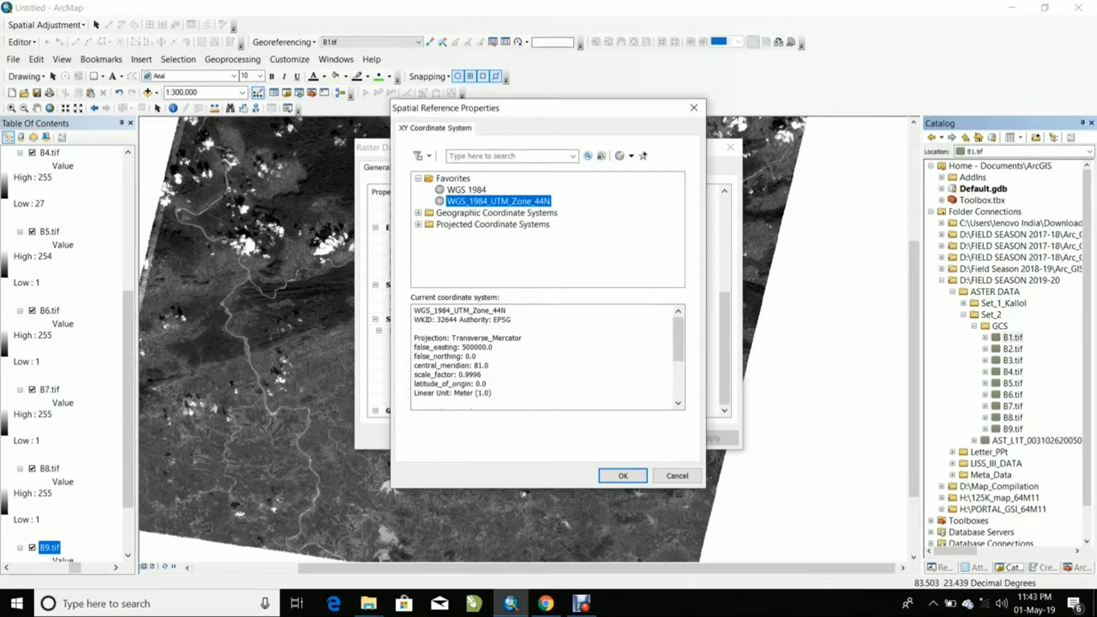
{"action": "left_click", "coordinate": [466, 189]}
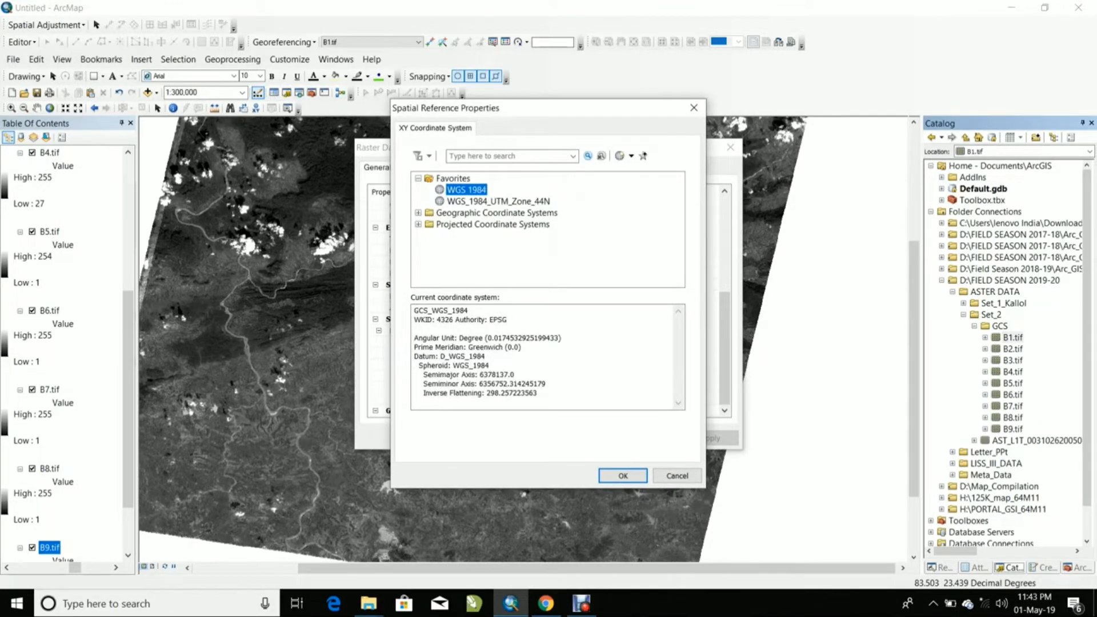
{"action": "left_click", "coordinate": [622, 475]}
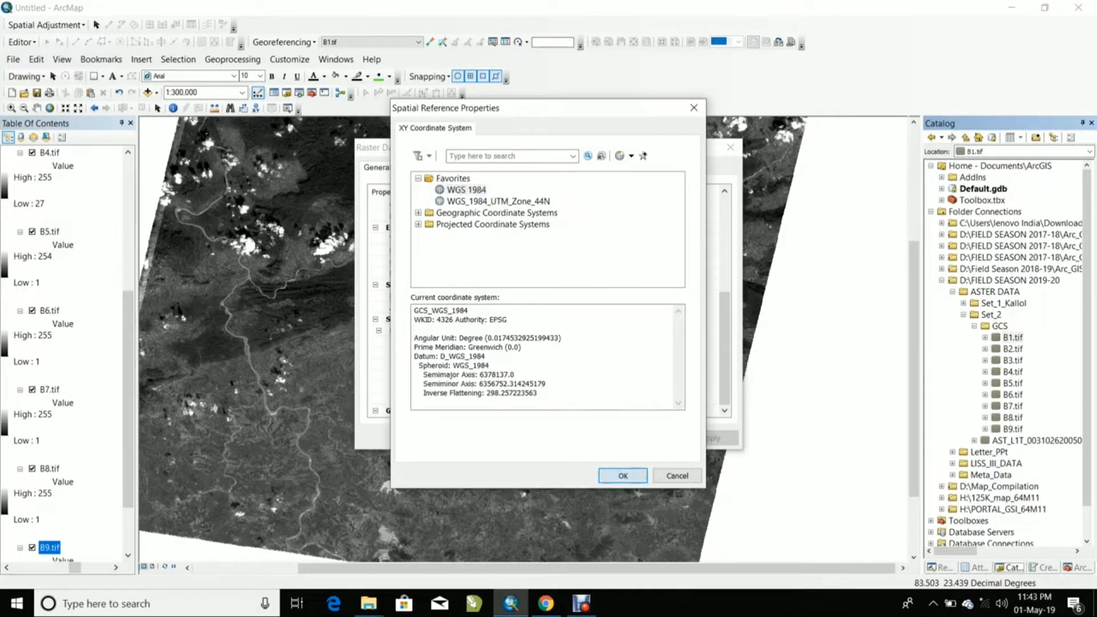
{"action": "left_click", "coordinate": [710, 438]}
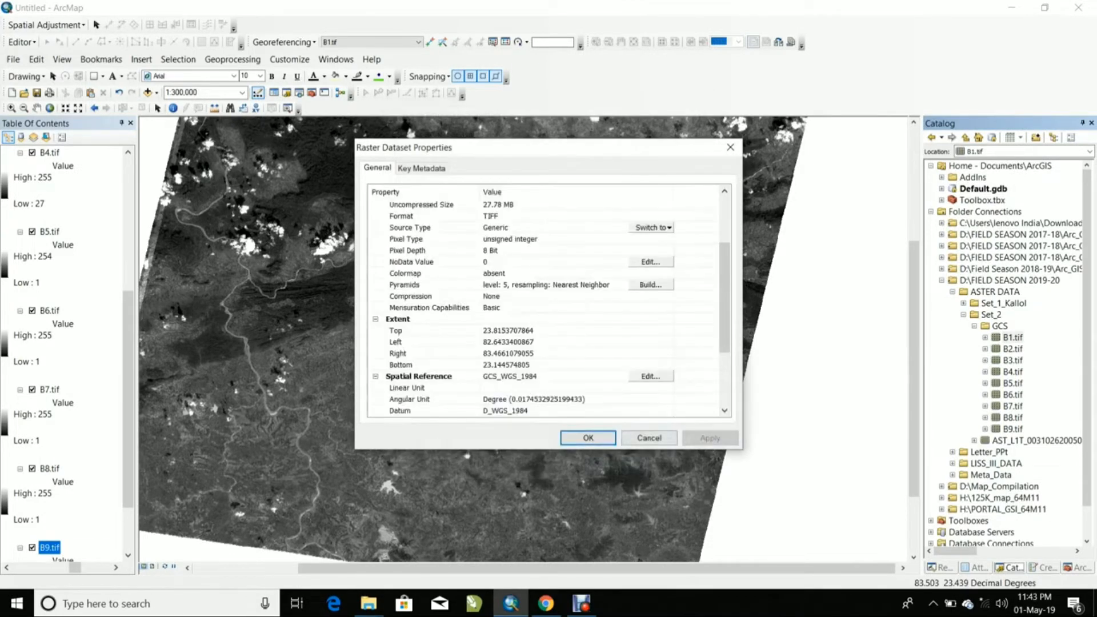
{"action": "left_click", "coordinate": [588, 438]}
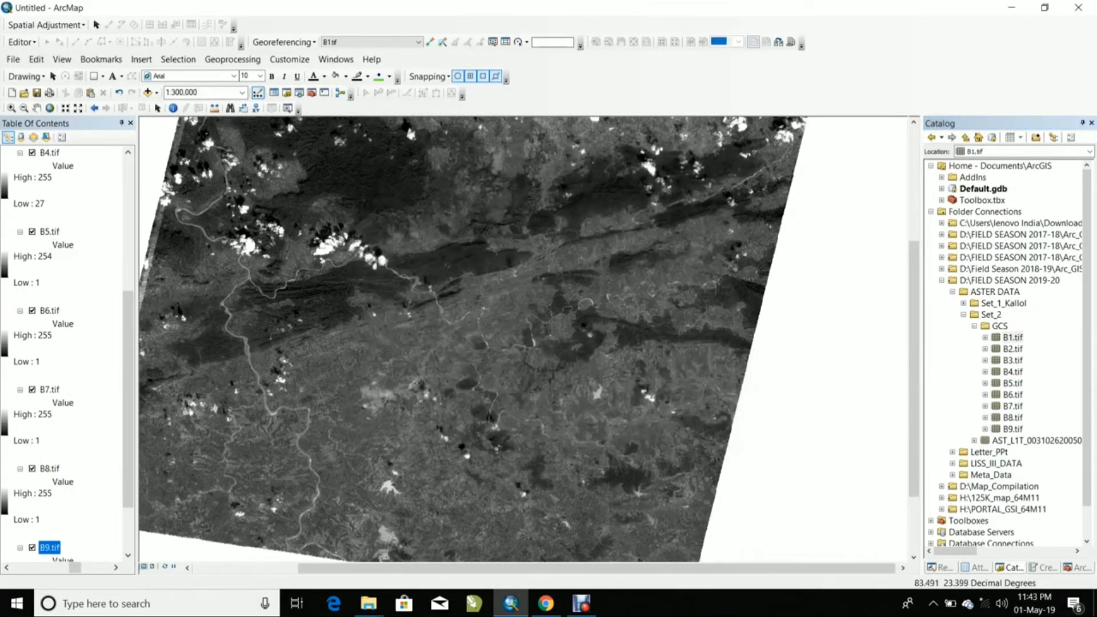
Assign the WGS 1984 geographic coordinate system to B9.tif in the GCS folder and apply the change.
{"action": "right_click", "coordinate": [1012, 348]}
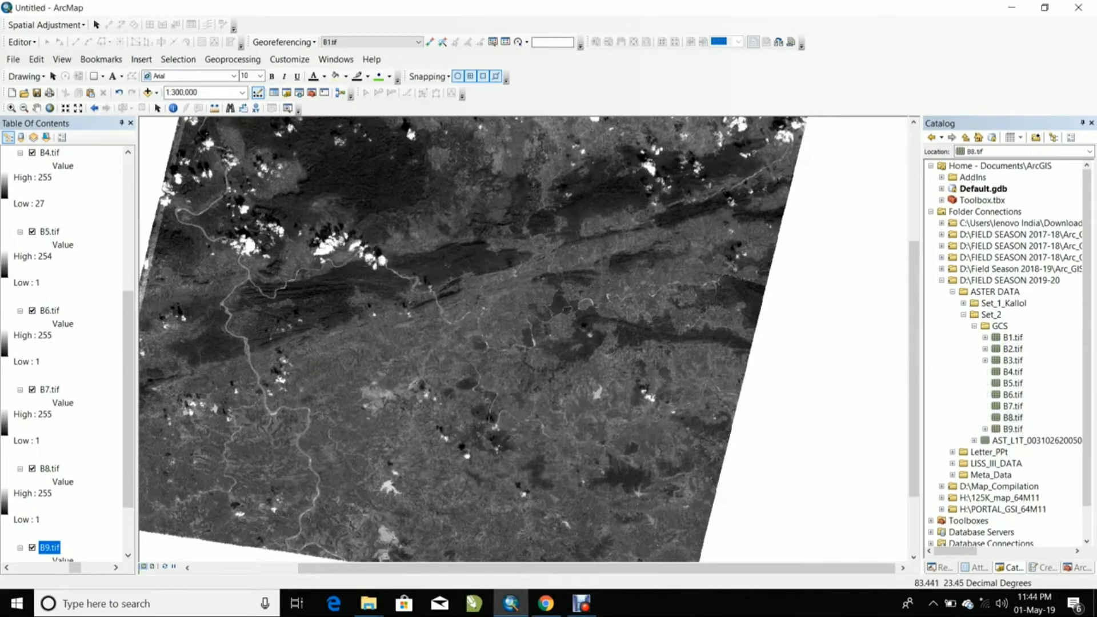
{"action": "left_click", "coordinate": [1012, 429]}
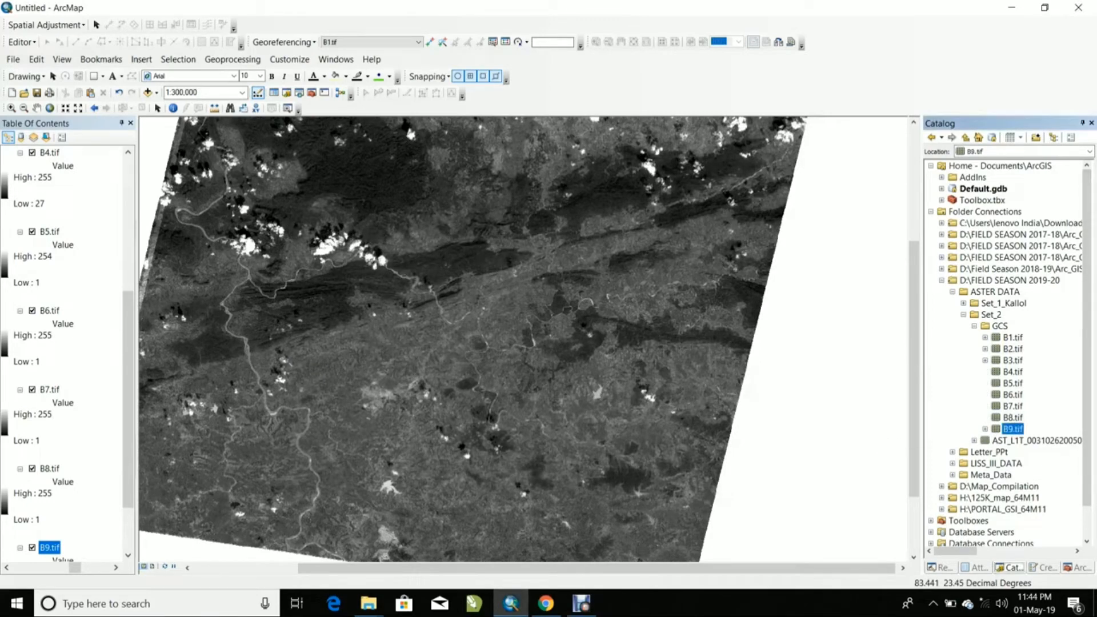
{"action": "scroll", "coordinate": [548, 303], "scroll_direction": "down", "scroll_amount": 4}
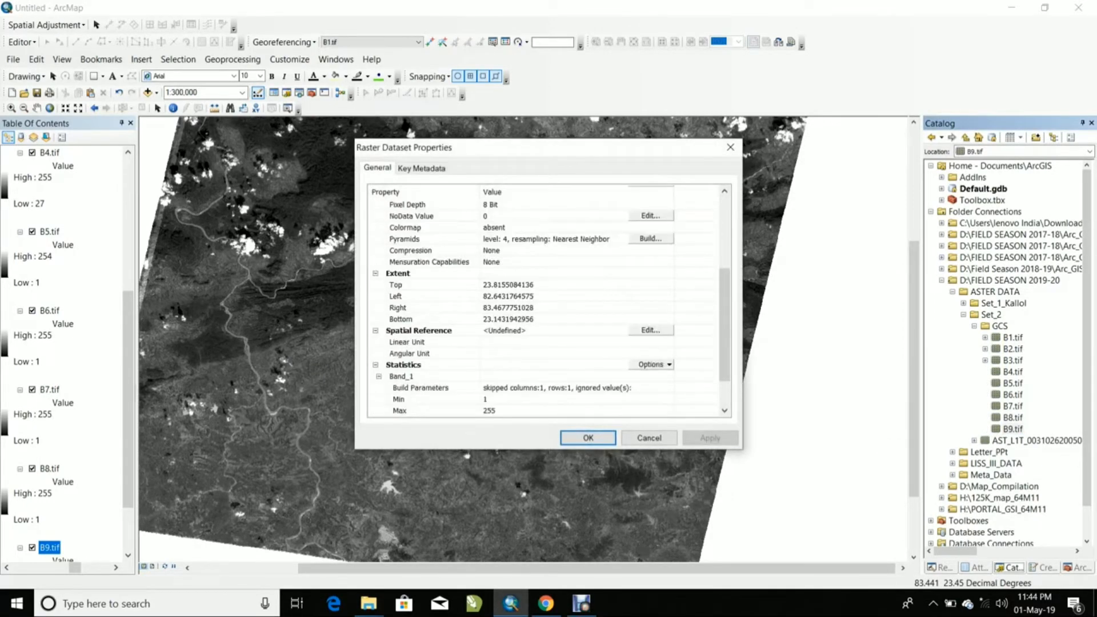
{"action": "left_click", "coordinate": [650, 331]}
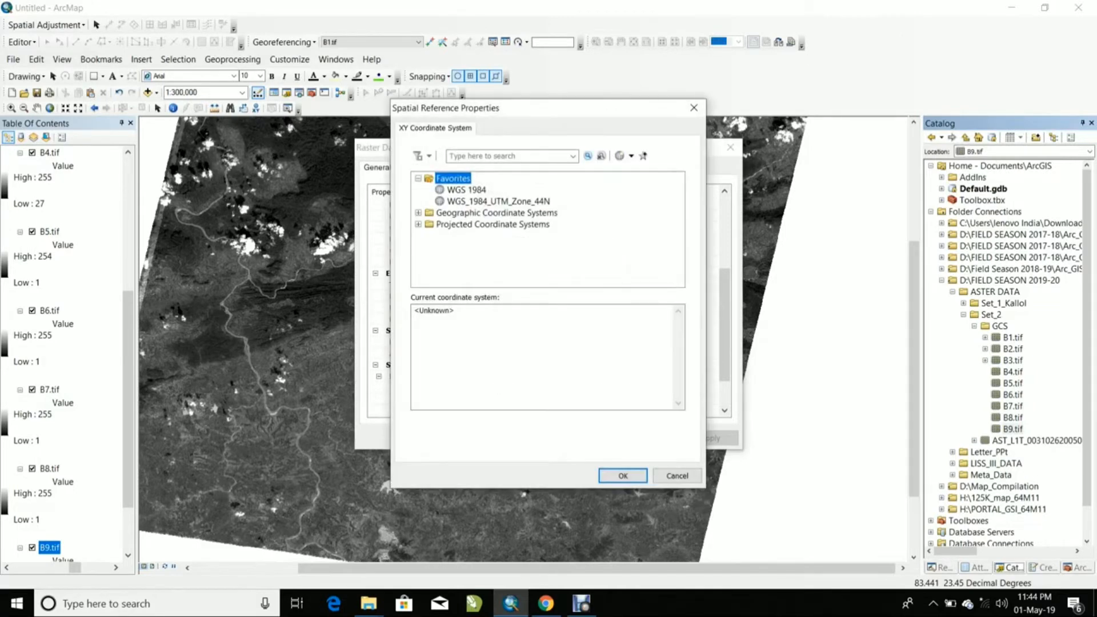
{"action": "left_click", "coordinate": [466, 190]}
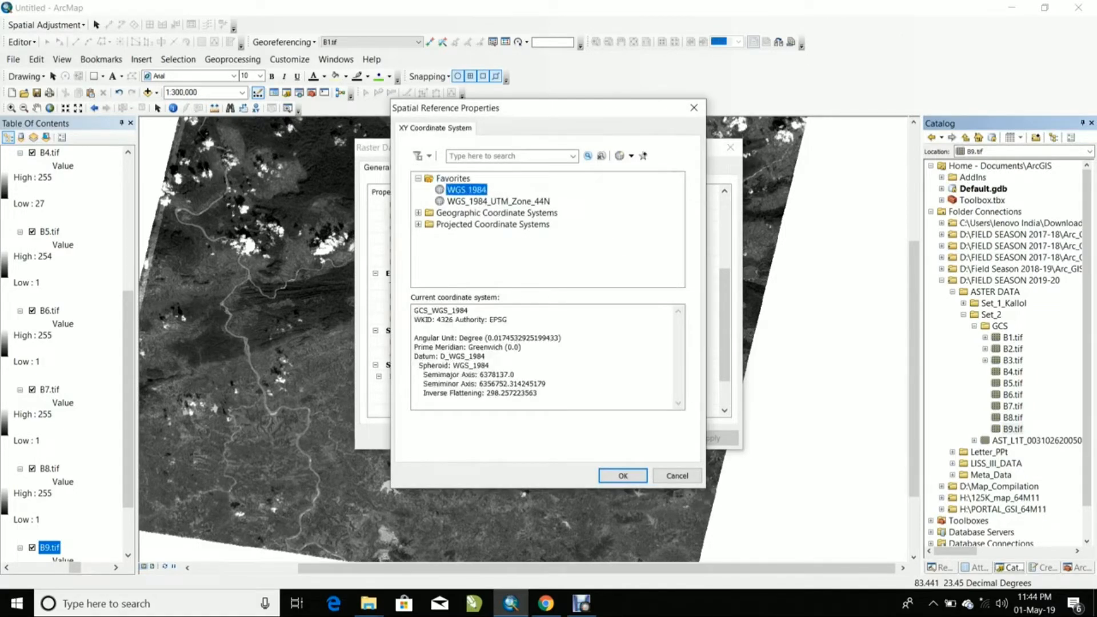
{"action": "left_click", "coordinate": [623, 475]}
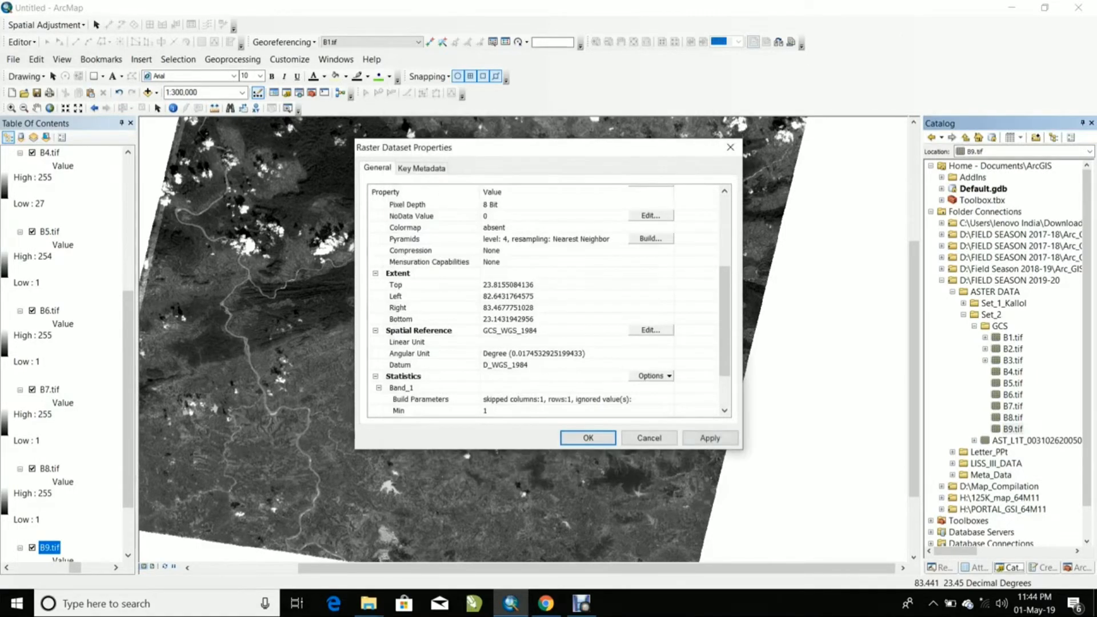
{"action": "left_click", "coordinate": [710, 438]}
{"action": "left_click", "coordinate": [588, 438]}
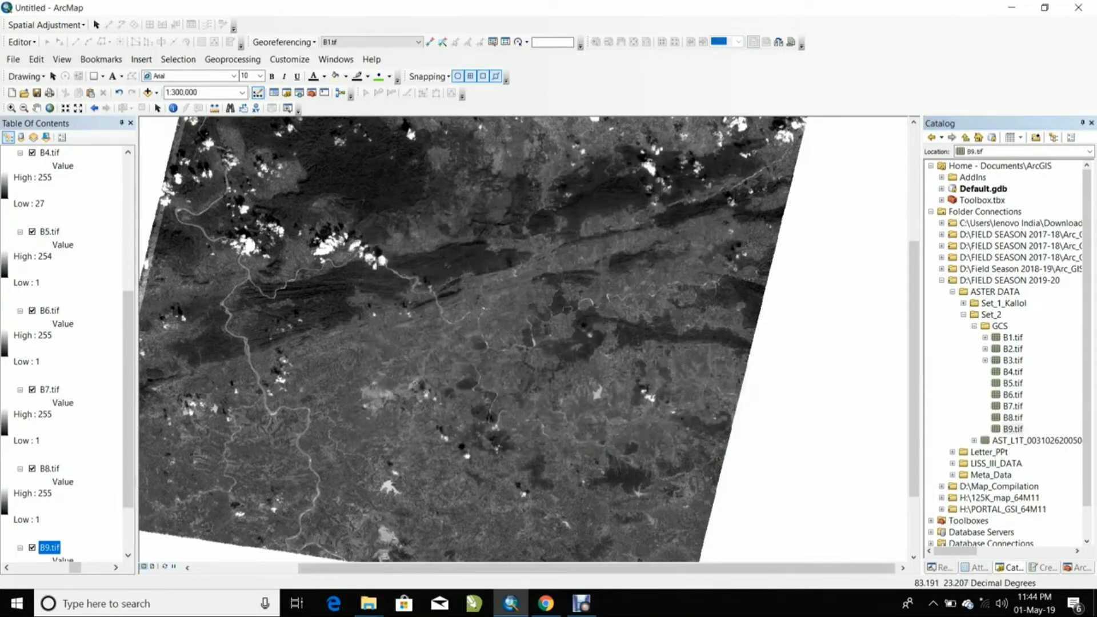
{"action": "left_click", "coordinate": [581, 603]}
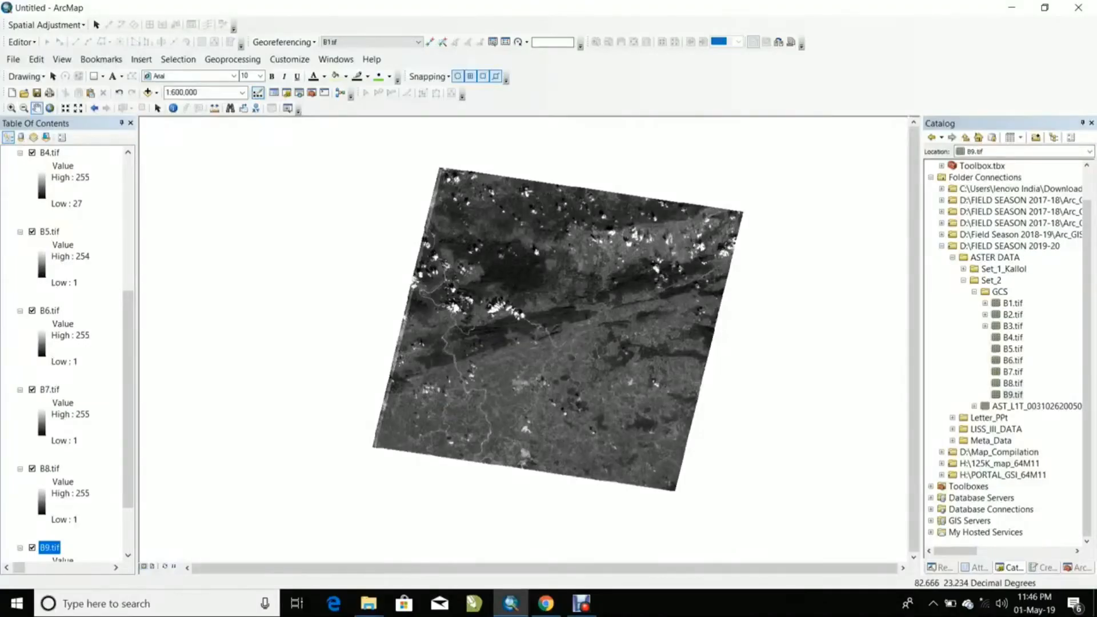
Open the Project Raster tool from the raster projection tools in Data Management and choose B1.tif as the input raster.
{"action": "left_click", "coordinate": [1076, 567]}
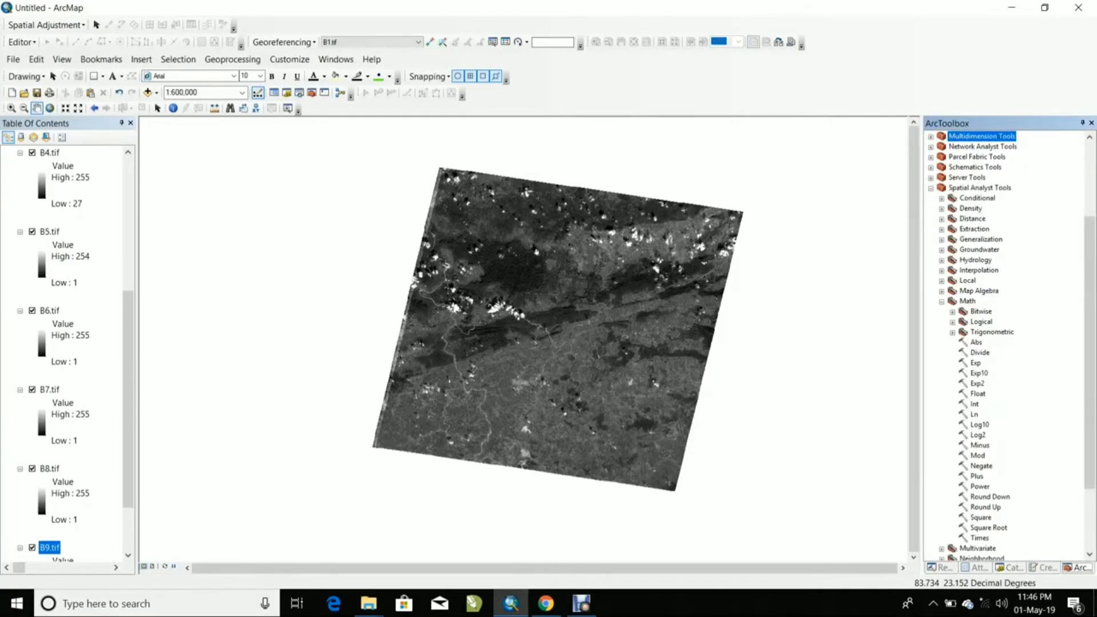
{"action": "left_click", "coordinate": [941, 301]}
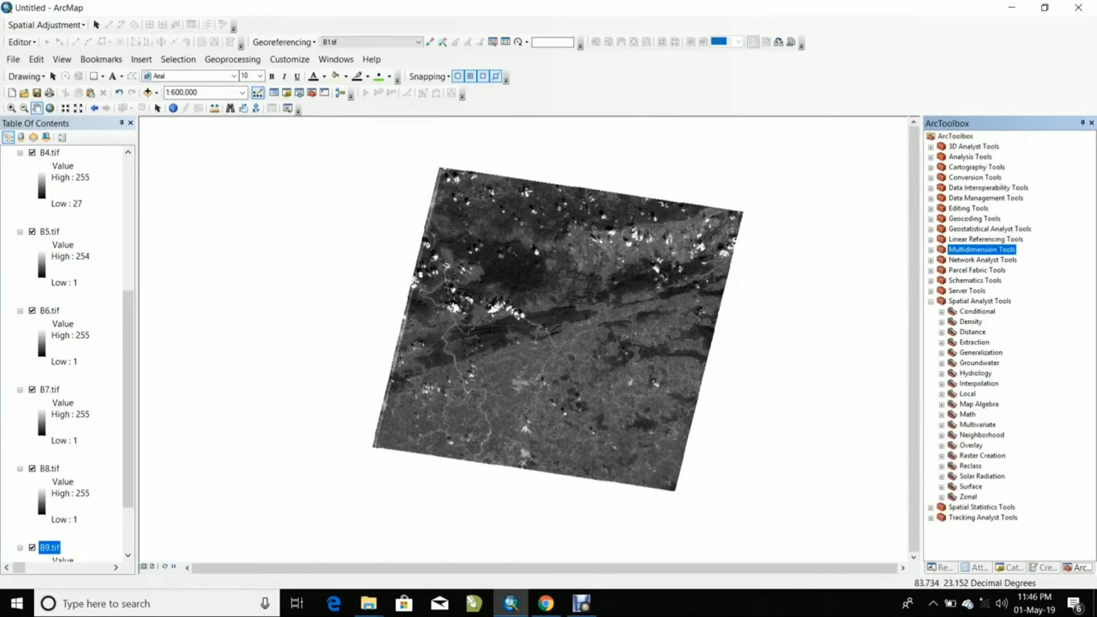
{"action": "left_click", "coordinate": [931, 301]}
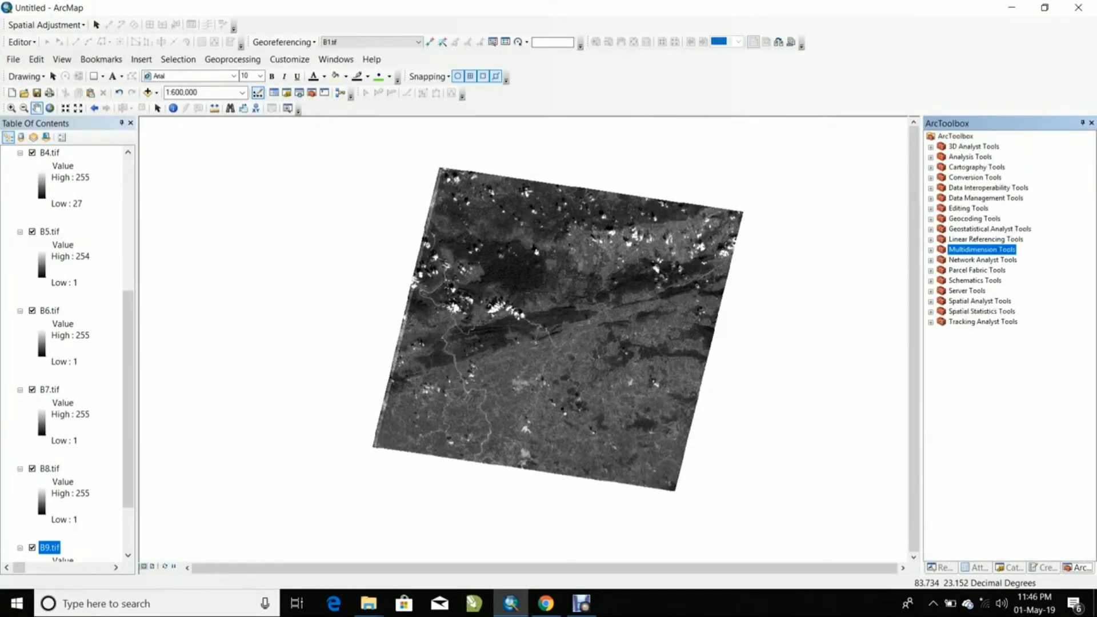
{"action": "left_click", "coordinate": [930, 199]}
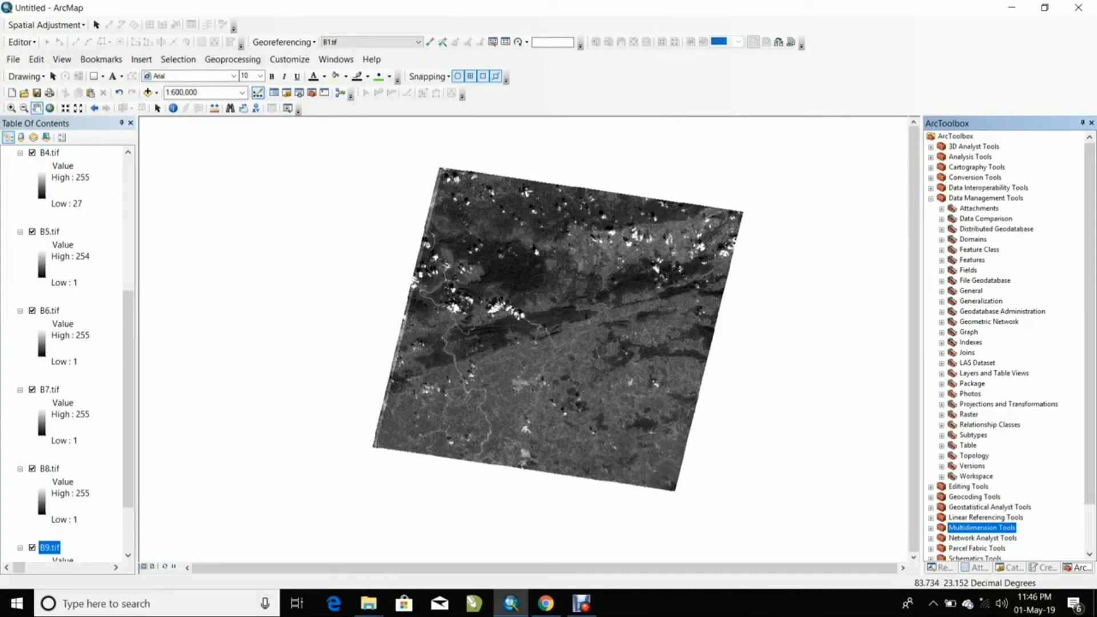
{"action": "left_click", "coordinate": [941, 414]}
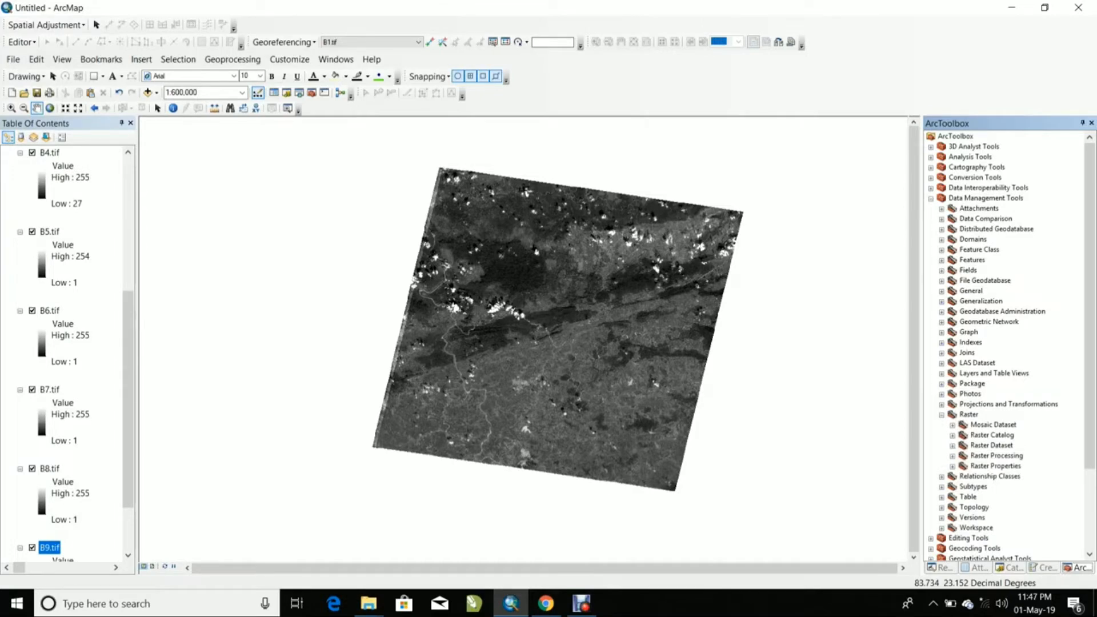
{"action": "left_click", "coordinate": [942, 404]}
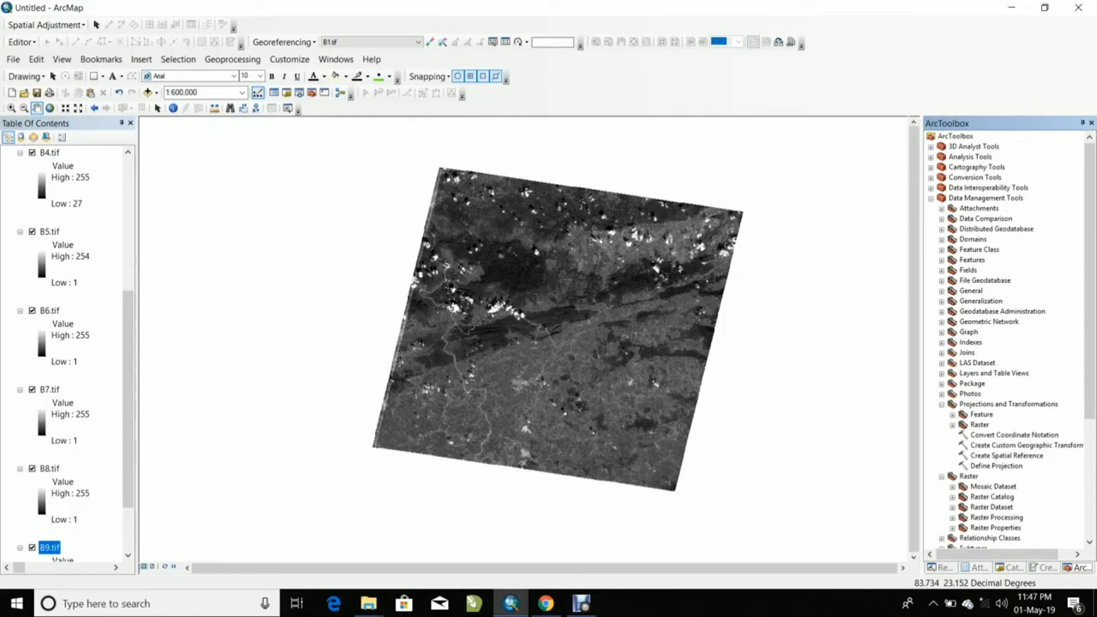
{"action": "left_click", "coordinate": [952, 425]}
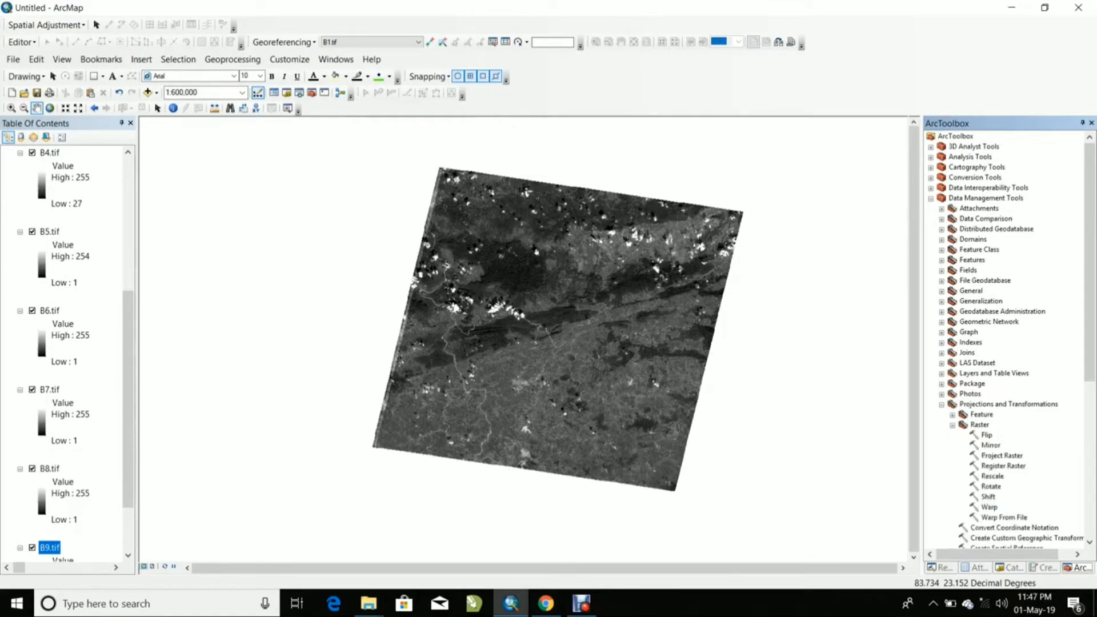
{"action": "double_click", "coordinate": [1001, 456]}
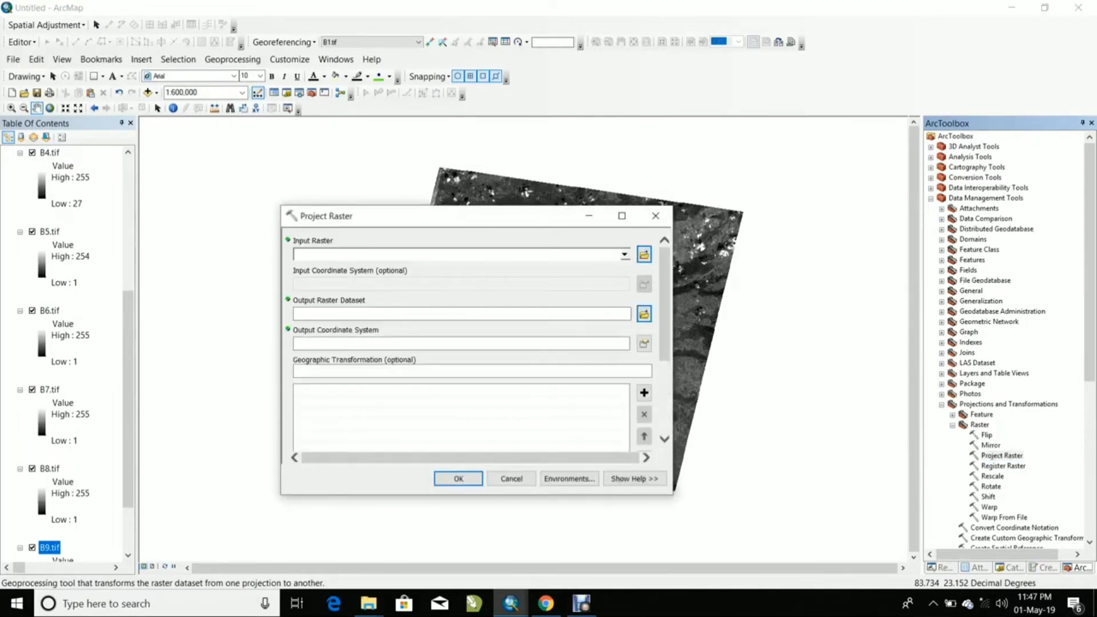
{"action": "left_click", "coordinate": [625, 255]}
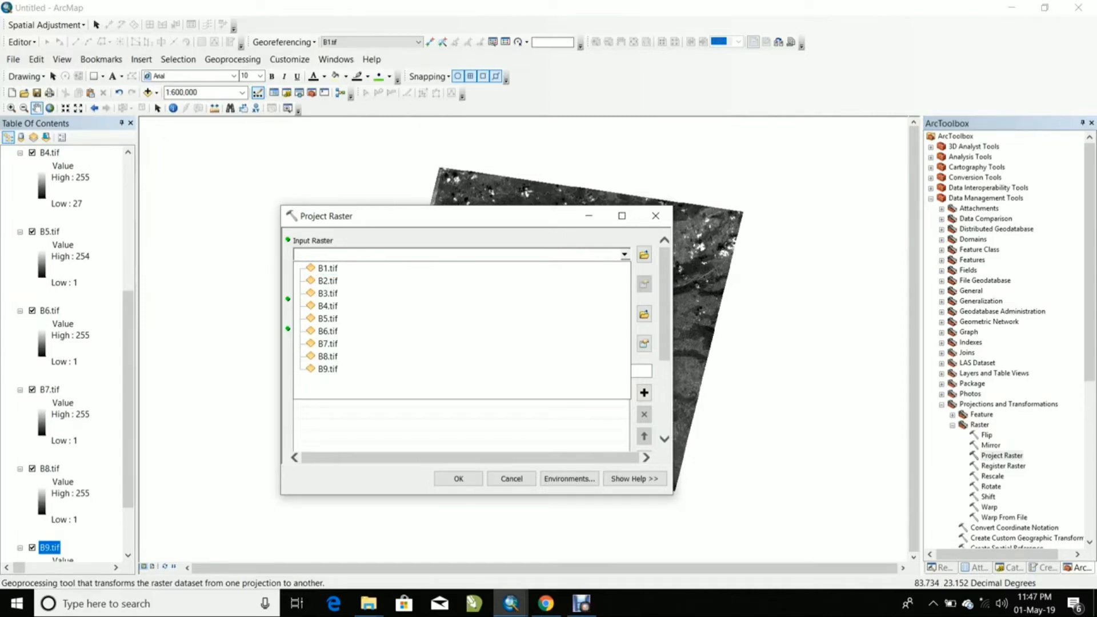
{"action": "left_click", "coordinate": [328, 268]}
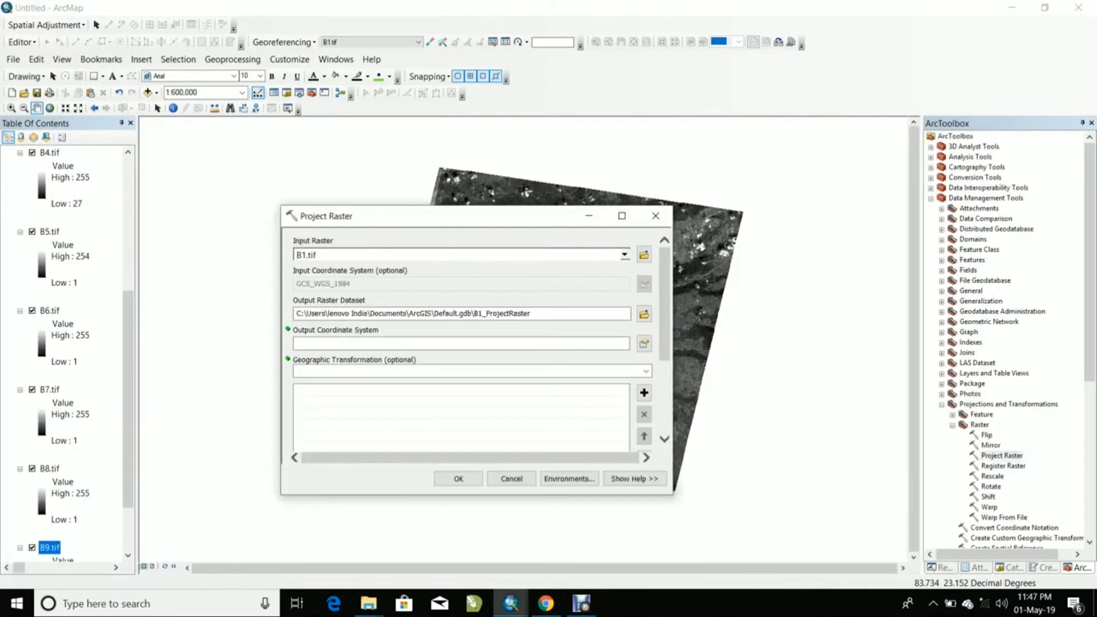
Browse for the output raster location and create a new folder named UTM inside Set_2.
{"action": "left_click", "coordinate": [644, 314]}
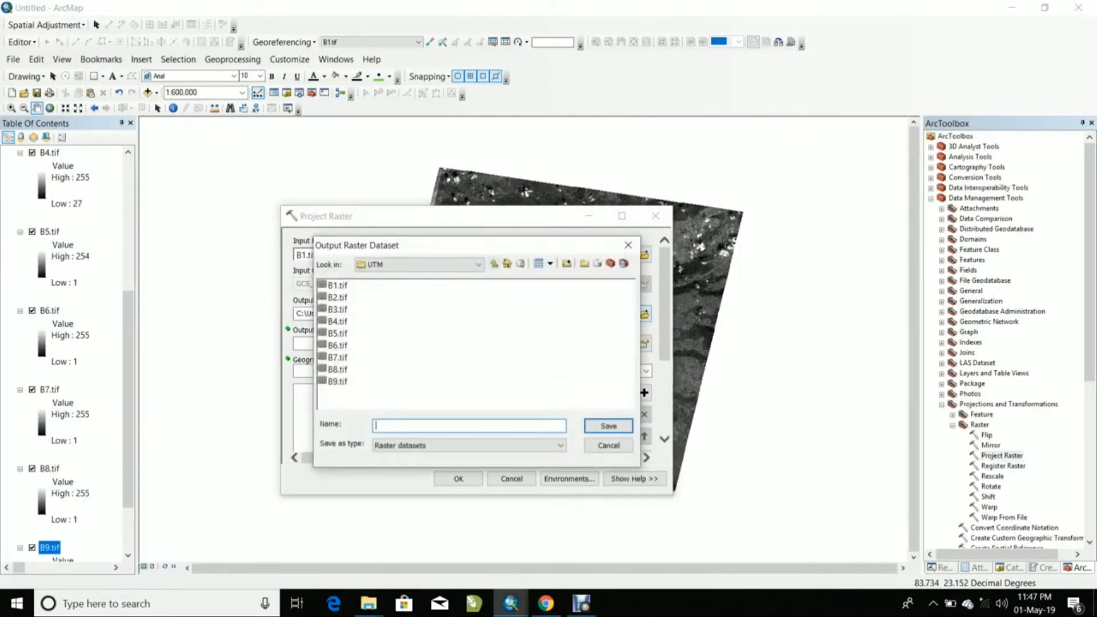
{"action": "left_click", "coordinate": [494, 264]}
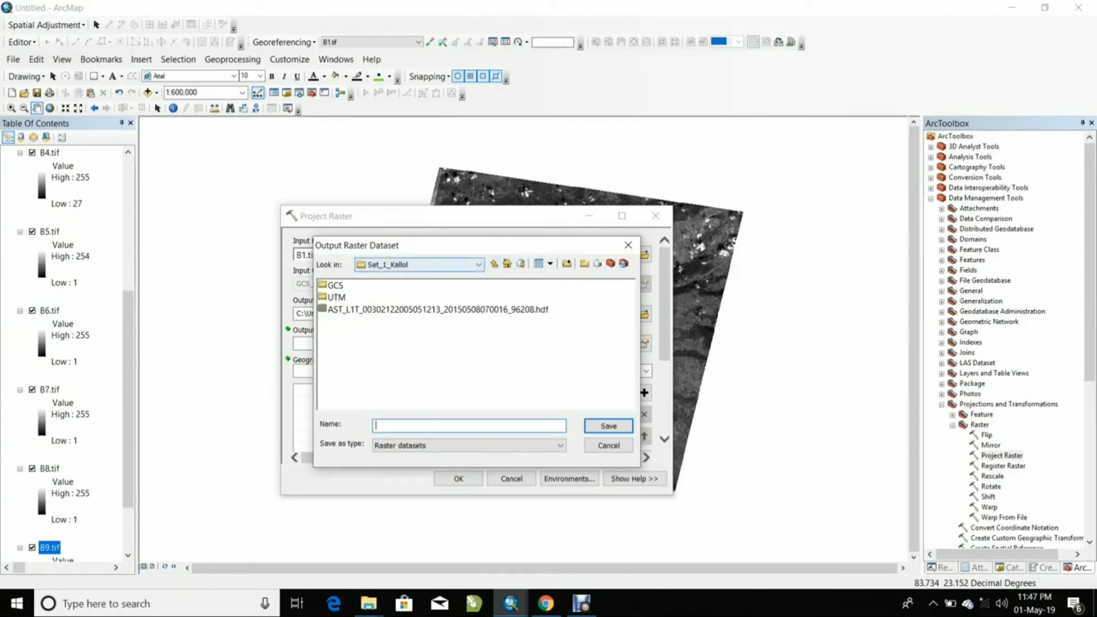
{"action": "left_click", "coordinate": [494, 264]}
{"action": "left_click", "coordinate": [337, 298]}
{"action": "double_click", "coordinate": [337, 297]}
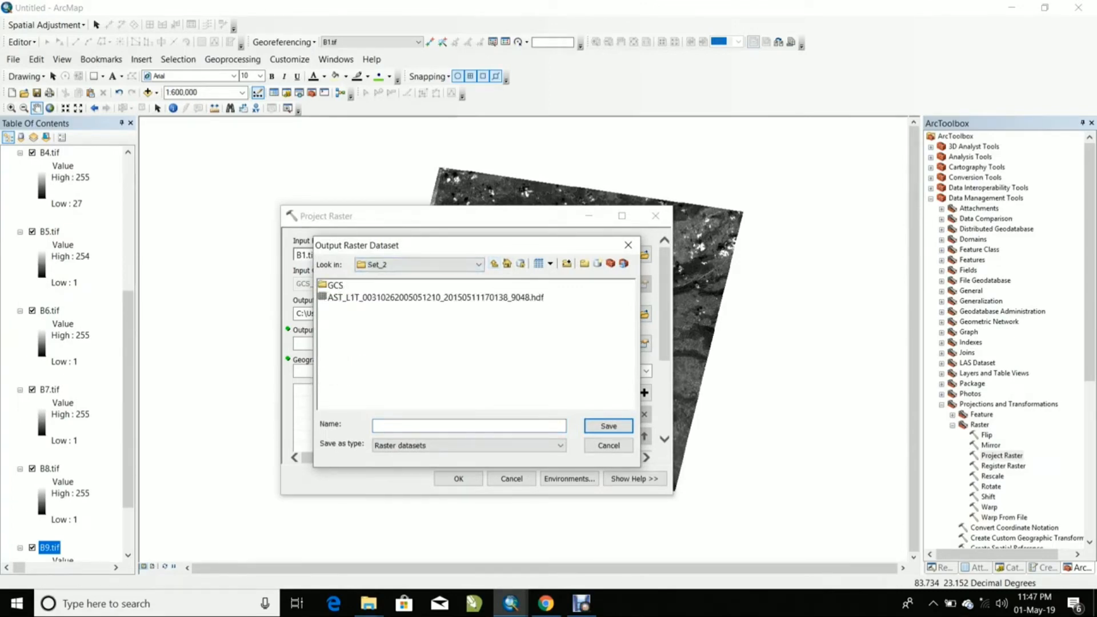
{"action": "left_click", "coordinate": [583, 263]}
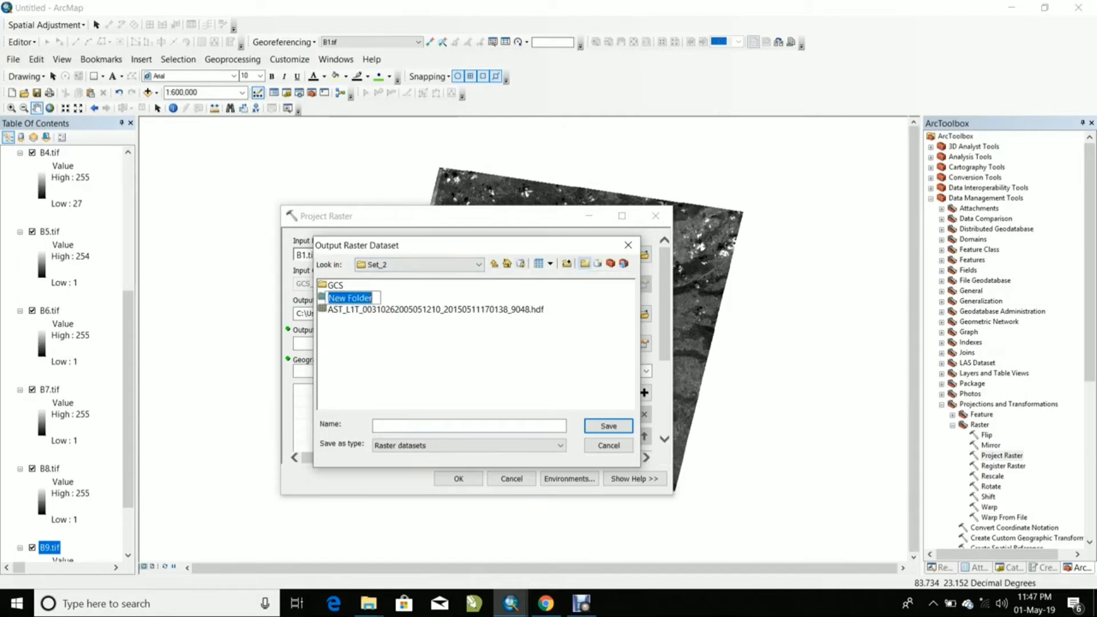
{"action": "type", "text": "UTM"}
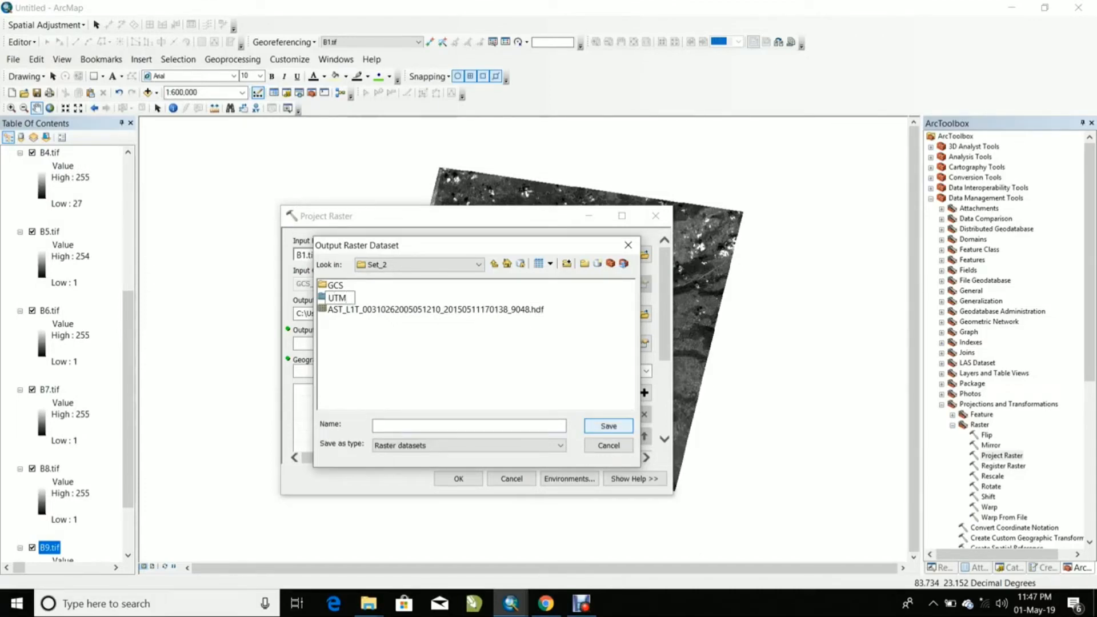
{"action": "key", "text": "Return"}
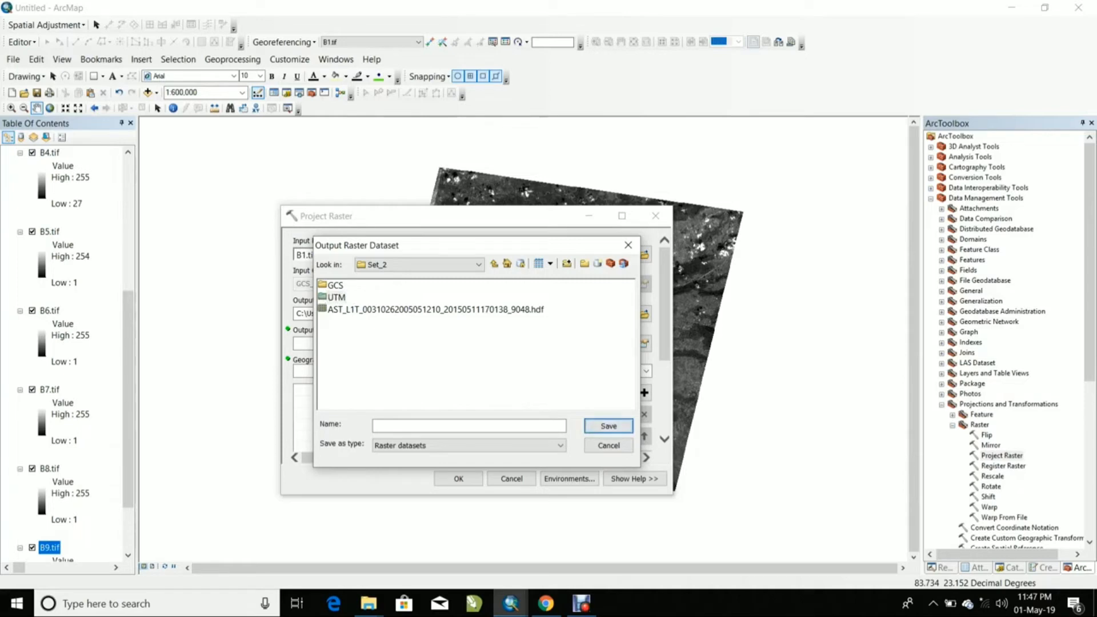
Save the output raster dataset as B1 in the new UTM folder.
{"action": "key", "text": "Return"}
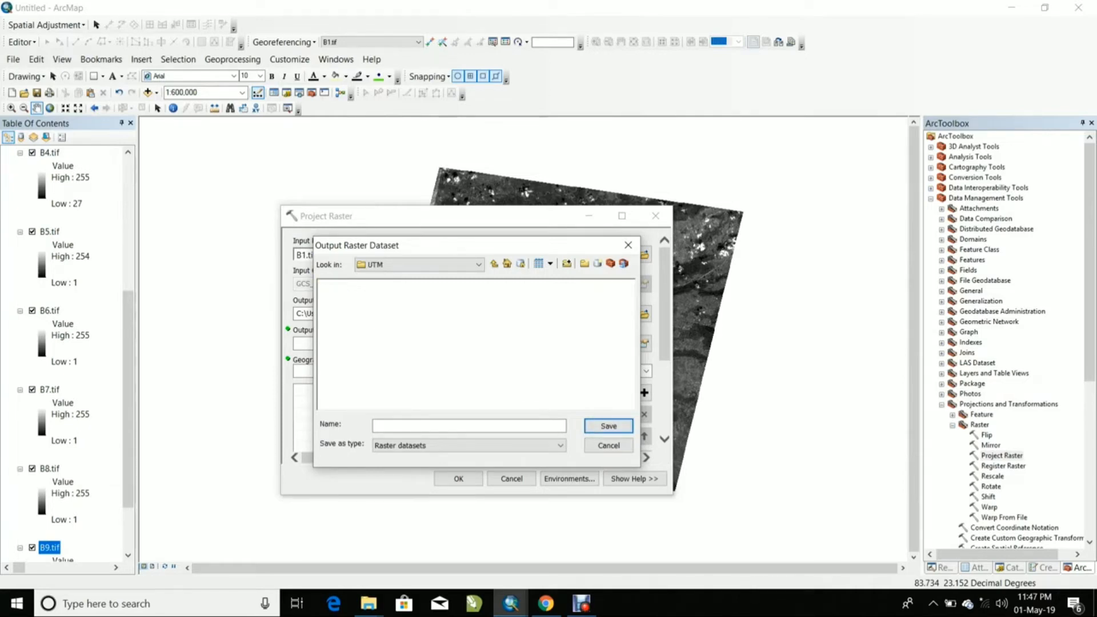
{"action": "left_click", "coordinate": [377, 425]}
{"action": "type", "text": "B"}
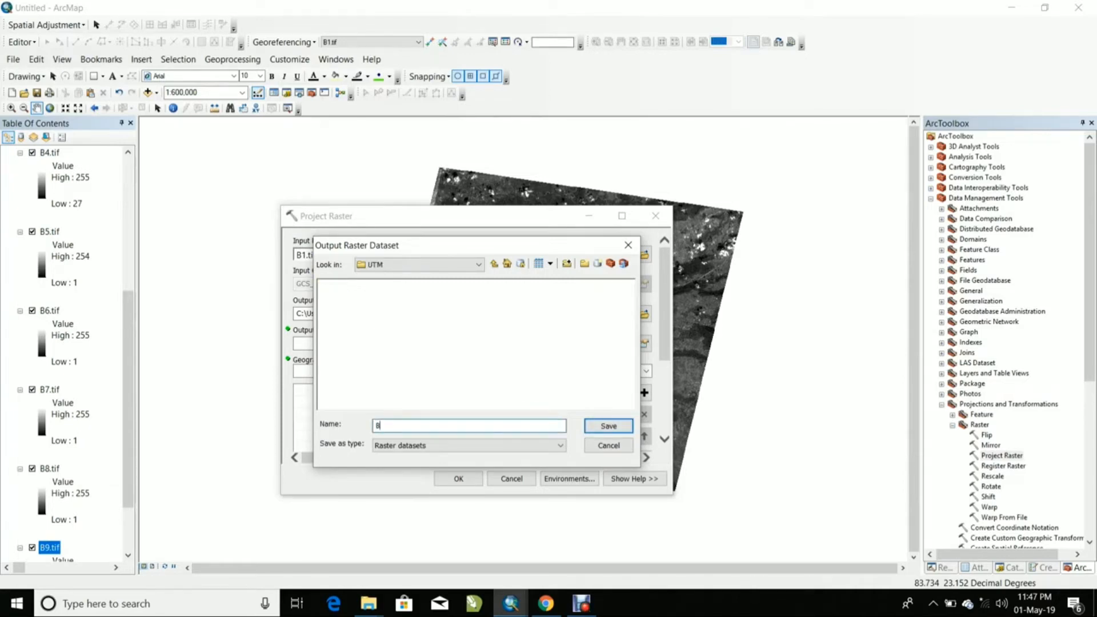
{"action": "type", "text": "1"}
{"action": "left_click", "coordinate": [608, 426]}
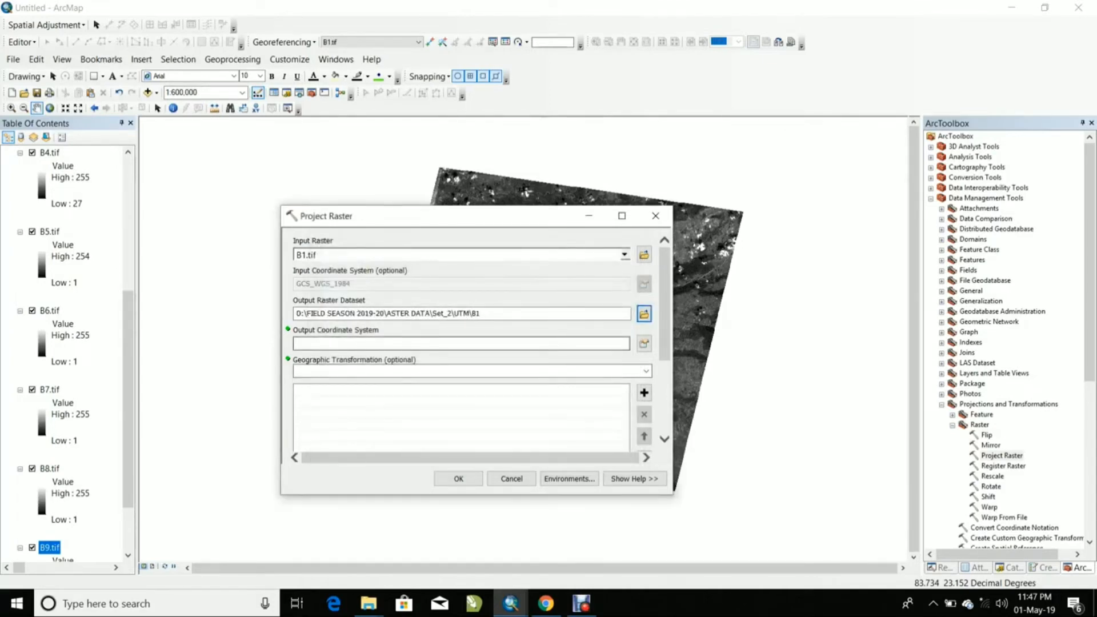
Try to project B1.tif by setting the output coordinate system to WGS_1984_UTM_Zone_44N and running Project Raster.
{"action": "left_click", "coordinate": [644, 343]}
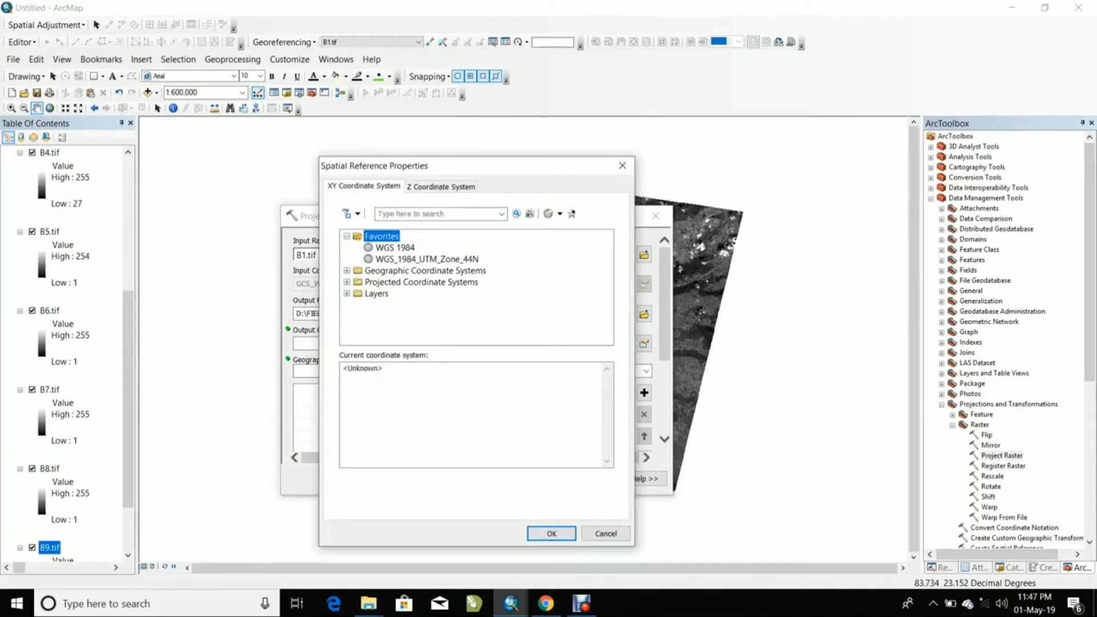
{"action": "left_click", "coordinate": [426, 259]}
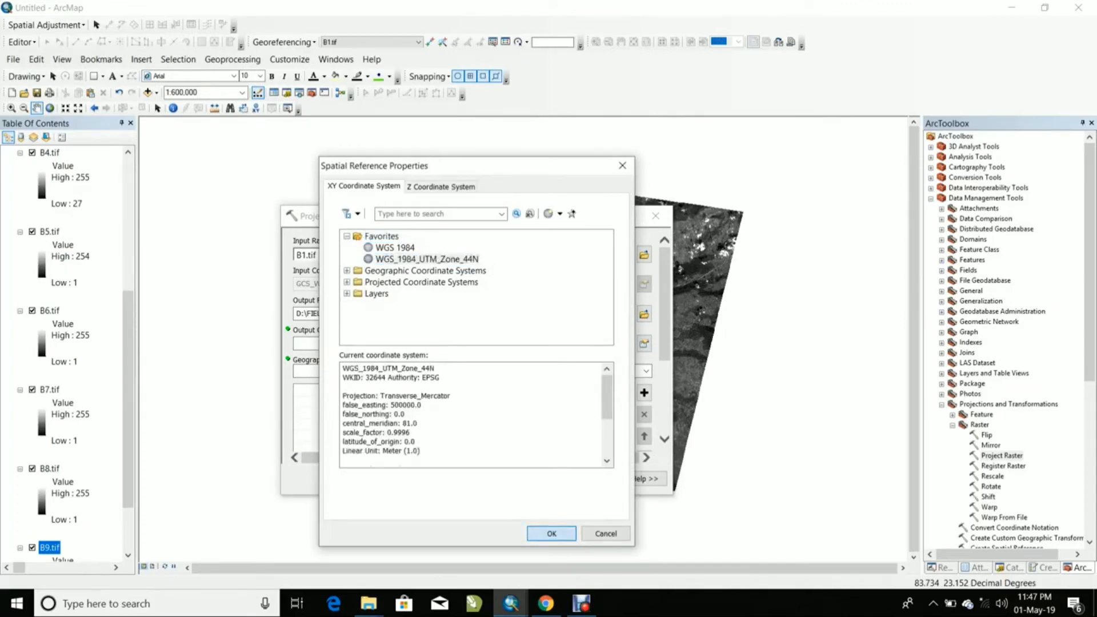
{"action": "left_click", "coordinate": [551, 533]}
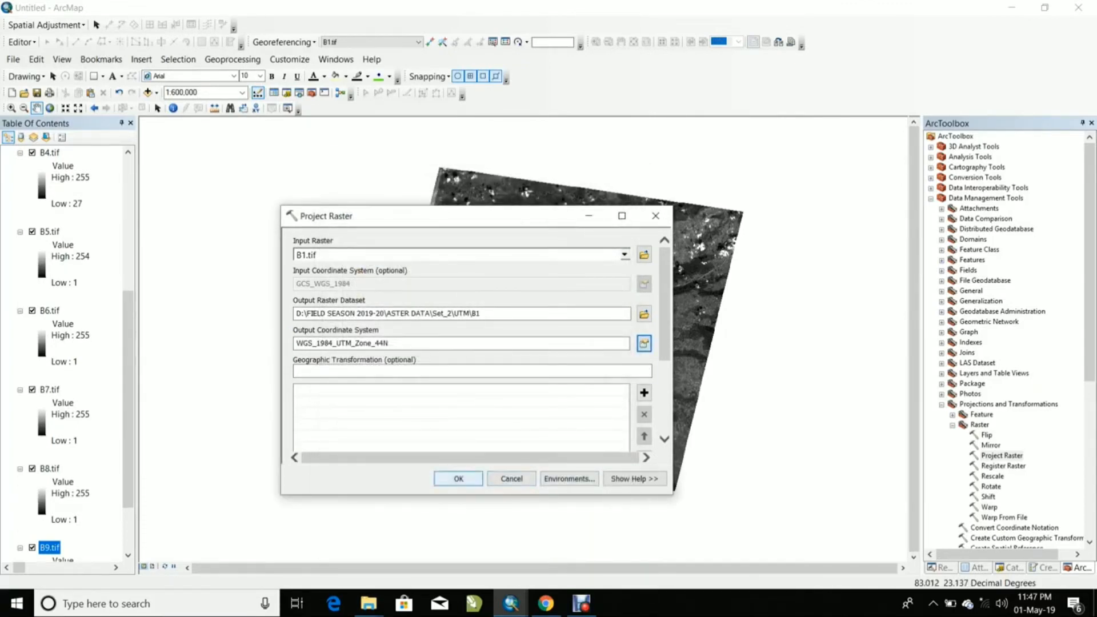
{"action": "left_click", "coordinate": [458, 479]}
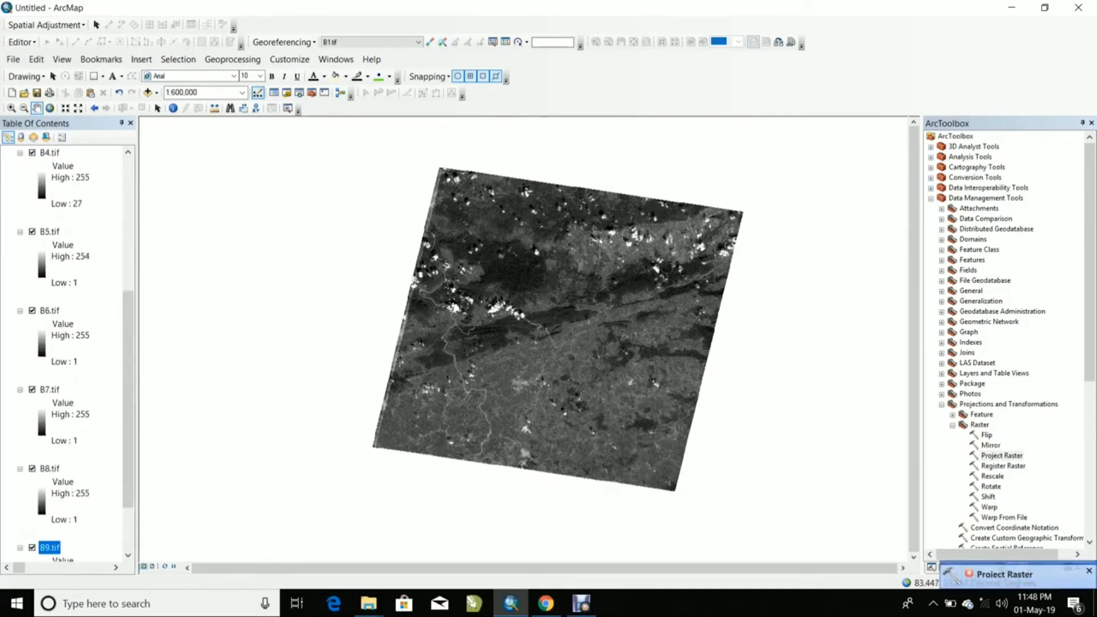
{"action": "left_click", "coordinate": [581, 603]}
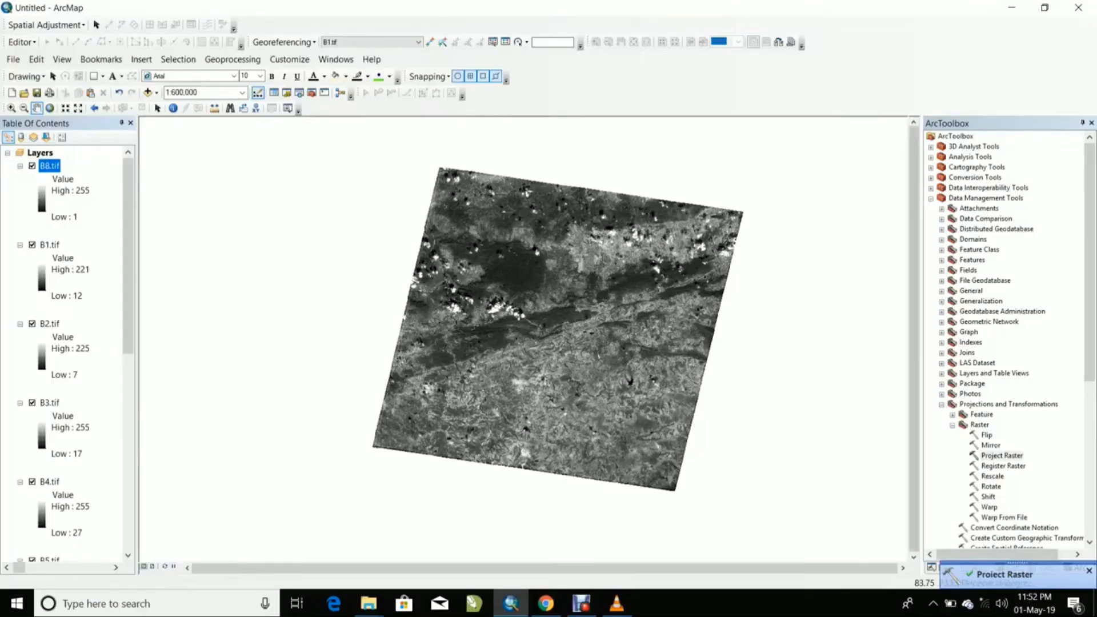
Open Project Raster with B7.tif as the input raster and save the output raster dataset as B7.tif in the UTM folder.
{"action": "double_click", "coordinate": [1001, 456]}
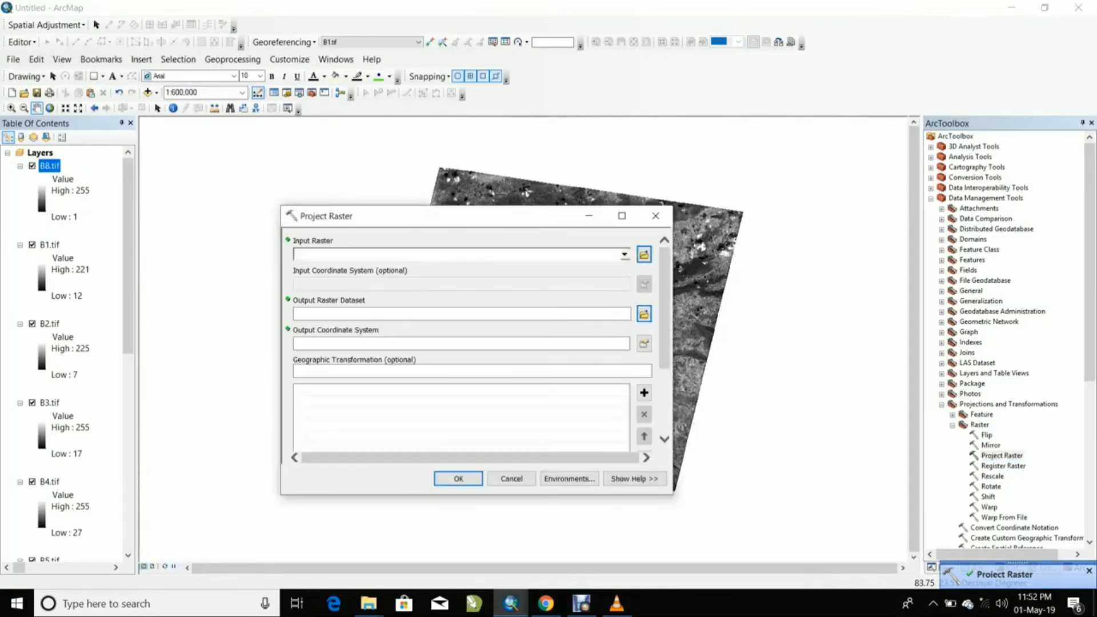
{"action": "left_click", "coordinate": [624, 255]}
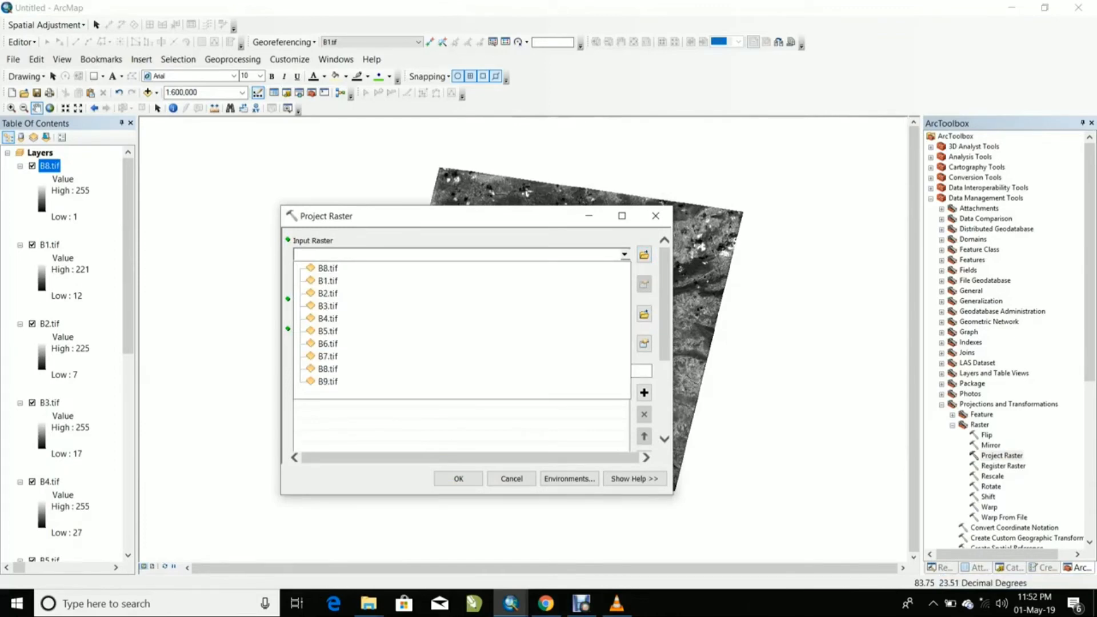
{"action": "left_click", "coordinate": [327, 356]}
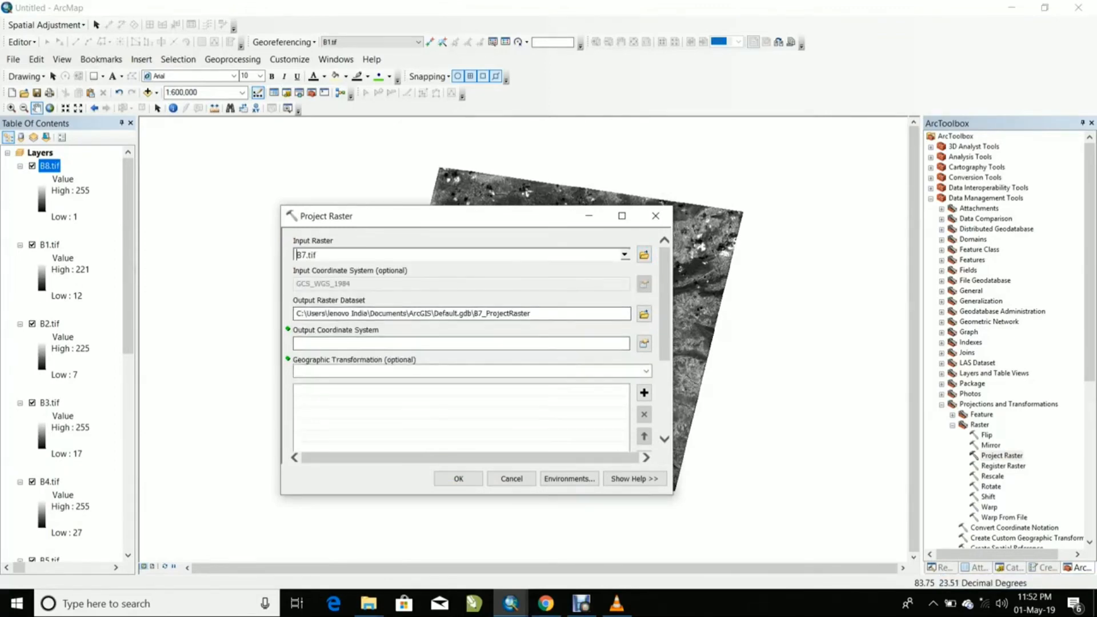
{"action": "left_click", "coordinate": [643, 314]}
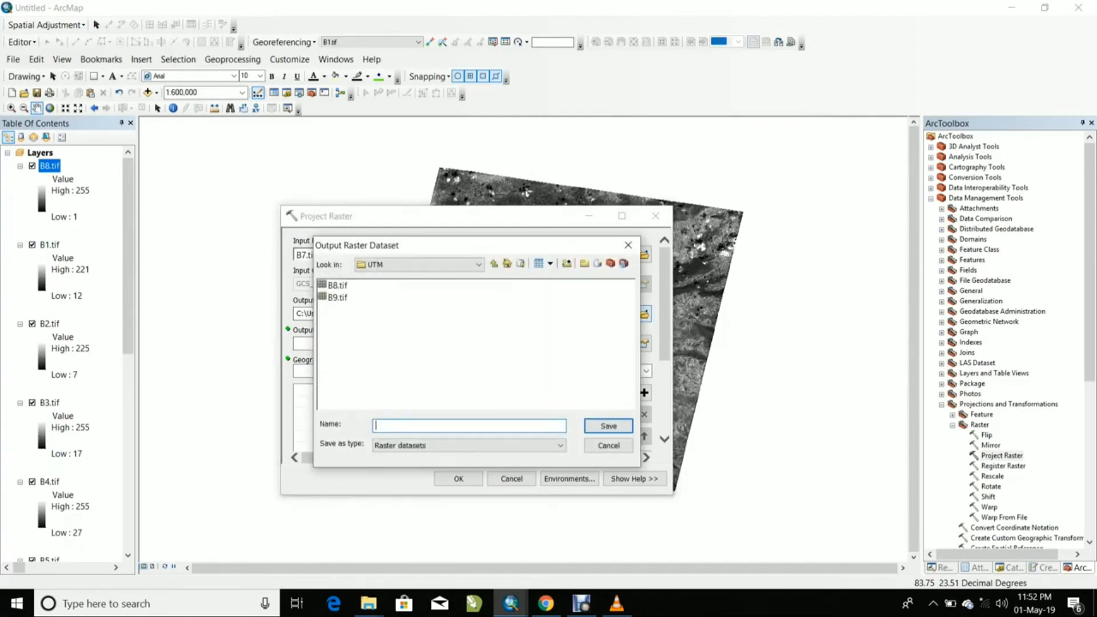
{"action": "left_click", "coordinate": [336, 285]}
{"action": "left_click", "coordinate": [384, 426]}
{"action": "key", "text": "BackSpace"}
{"action": "type", "text": "7"}
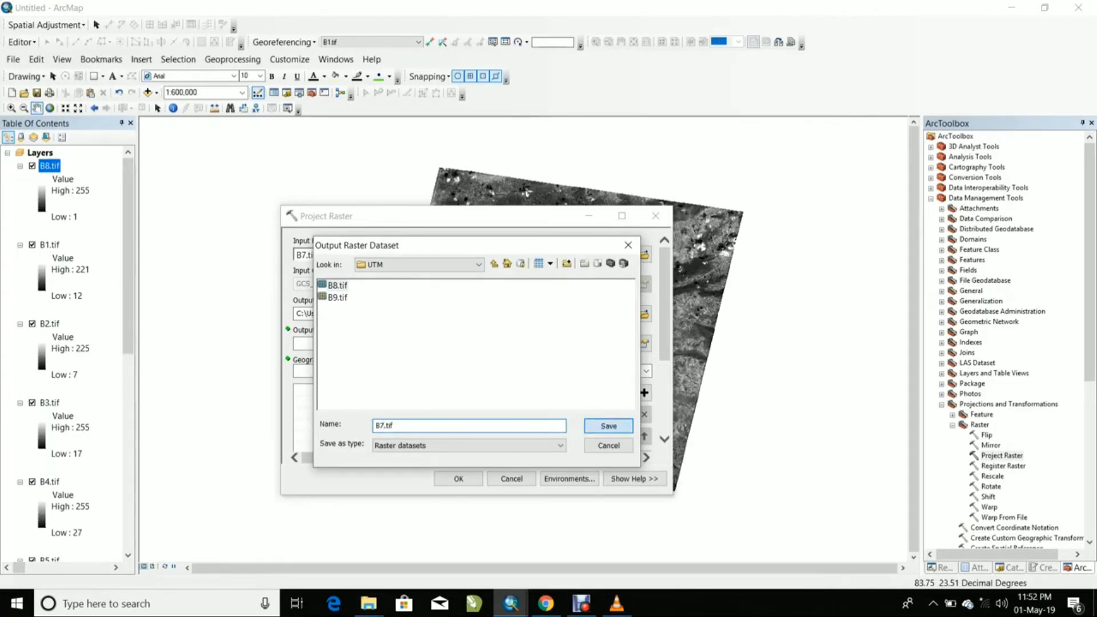
{"action": "key", "text": "Return"}
Set the output coordinate system for B7.tif to WGS_1984_UTM_Zone_44N and run the projection.
{"action": "left_click", "coordinate": [644, 344]}
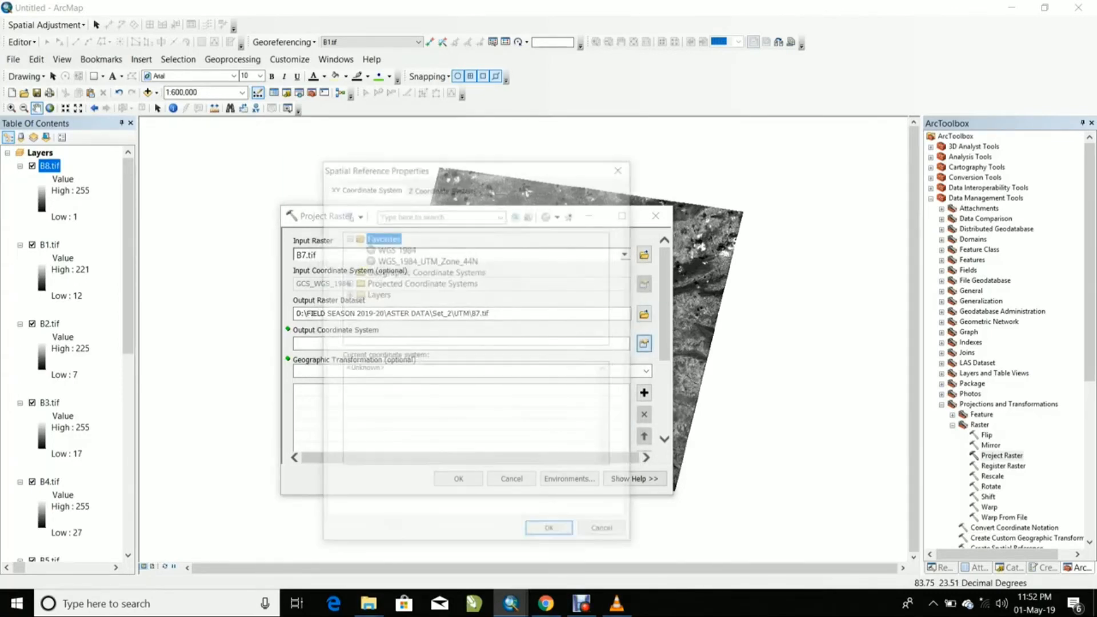
{"action": "left_click", "coordinate": [394, 247]}
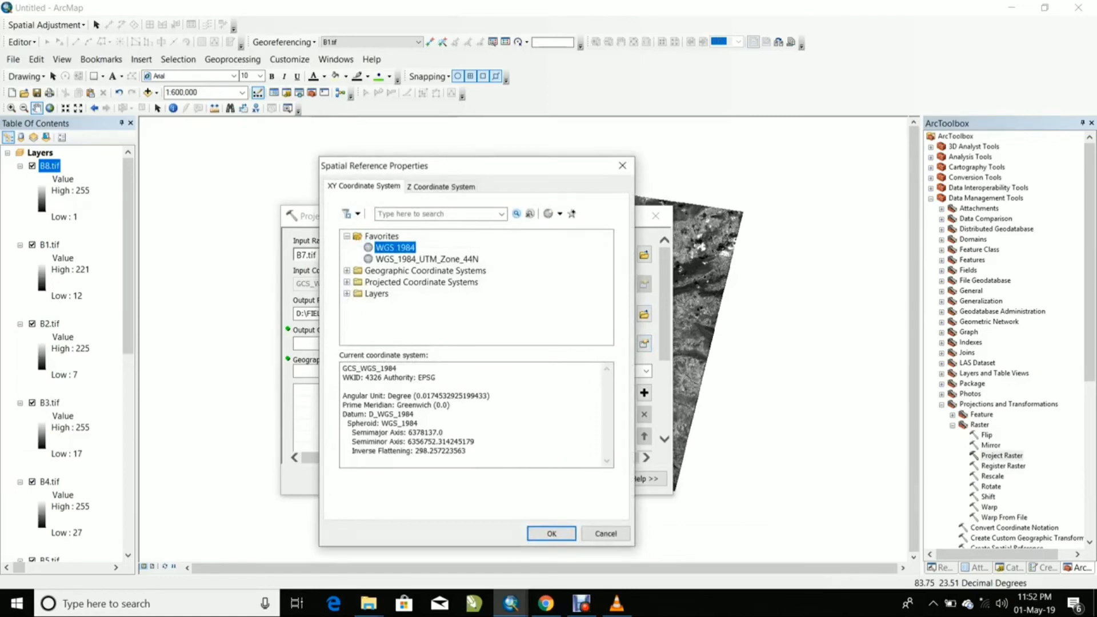
{"action": "left_click", "coordinate": [427, 259]}
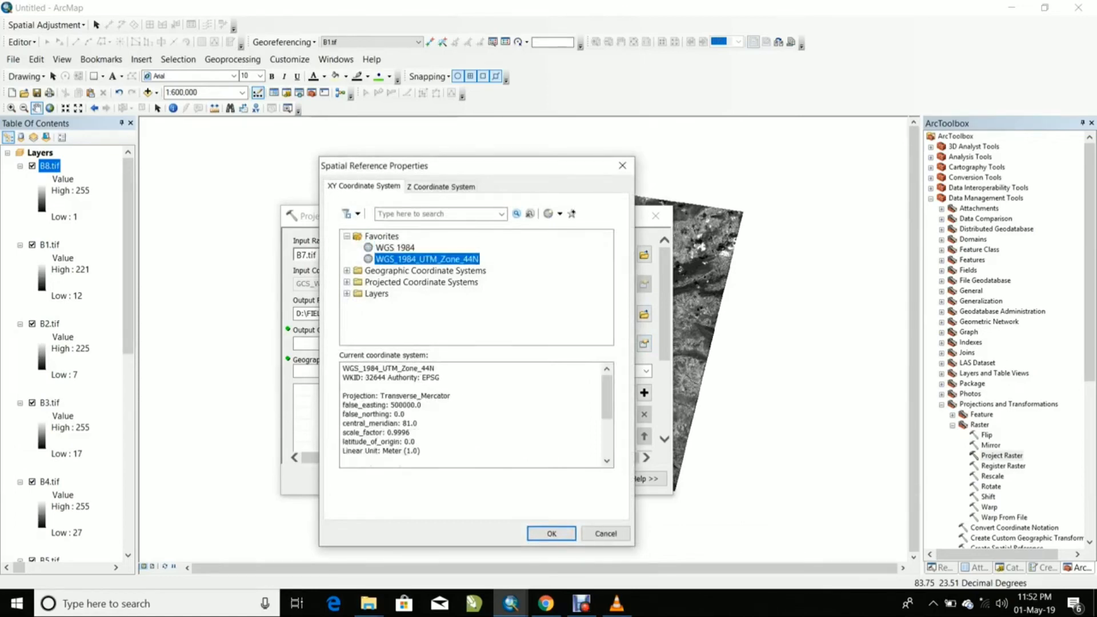
{"action": "left_click", "coordinate": [551, 533]}
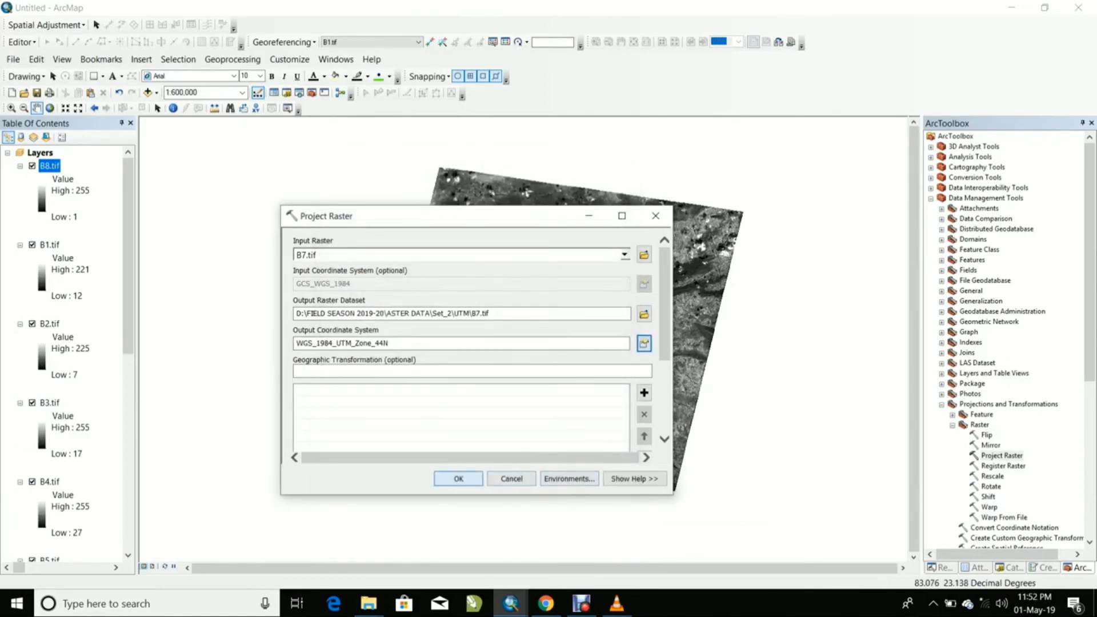
{"action": "left_click", "coordinate": [457, 479]}
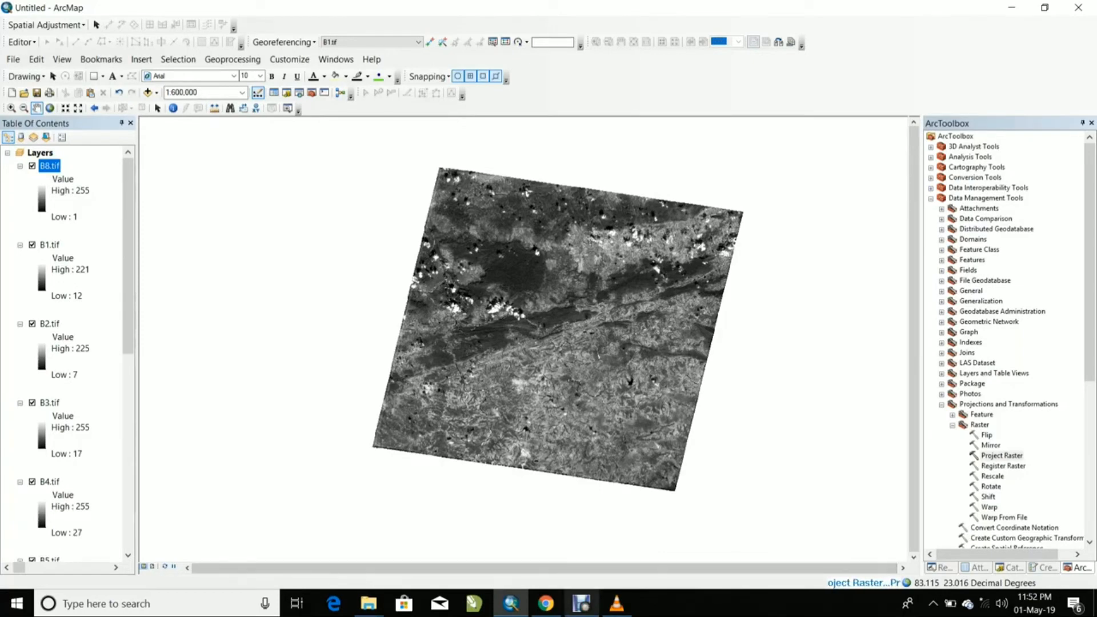
{"action": "mouse_move", "coordinate": [581, 603]}
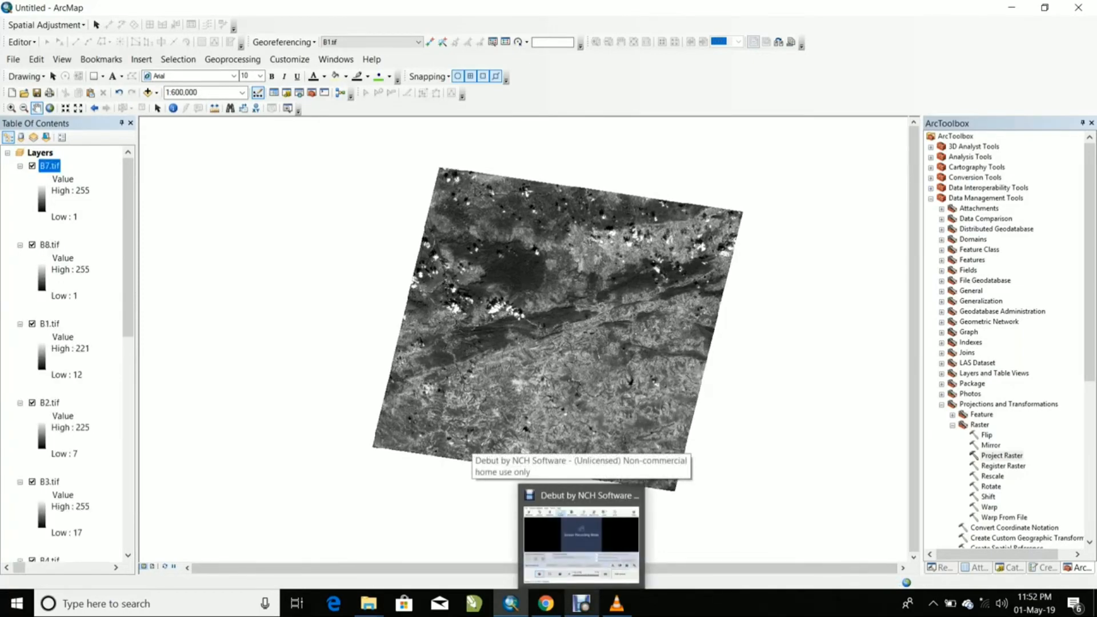
{"action": "left_click", "coordinate": [581, 603]}
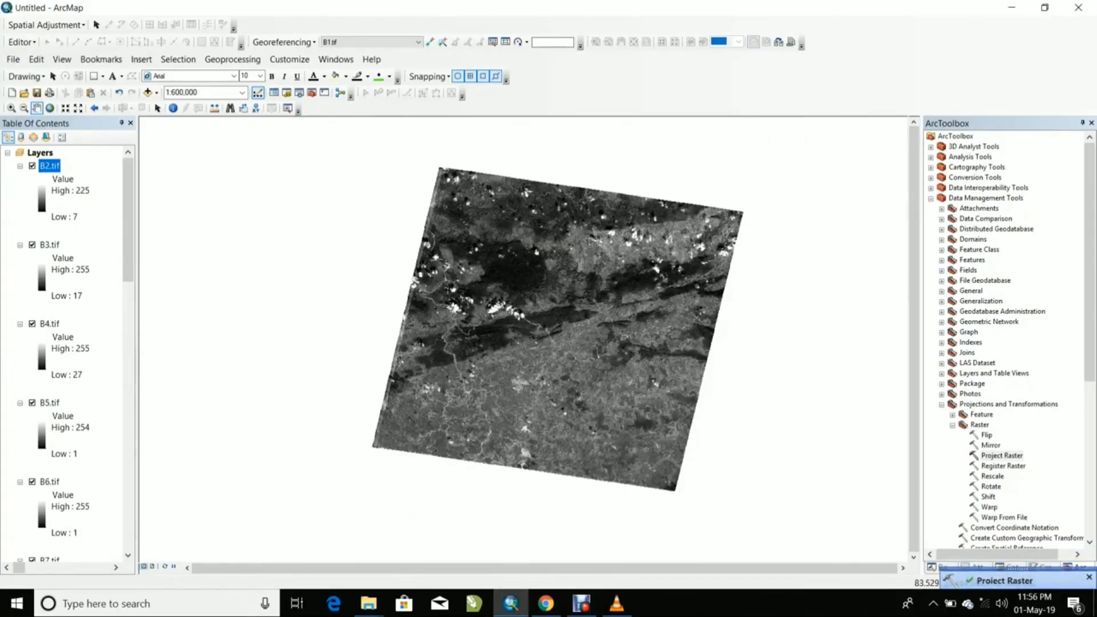
Open Project Raster with B1.tif as the input raster and save the output raster dataset as B1.tif in the UTM folder.
{"action": "double_click", "coordinate": [1002, 455]}
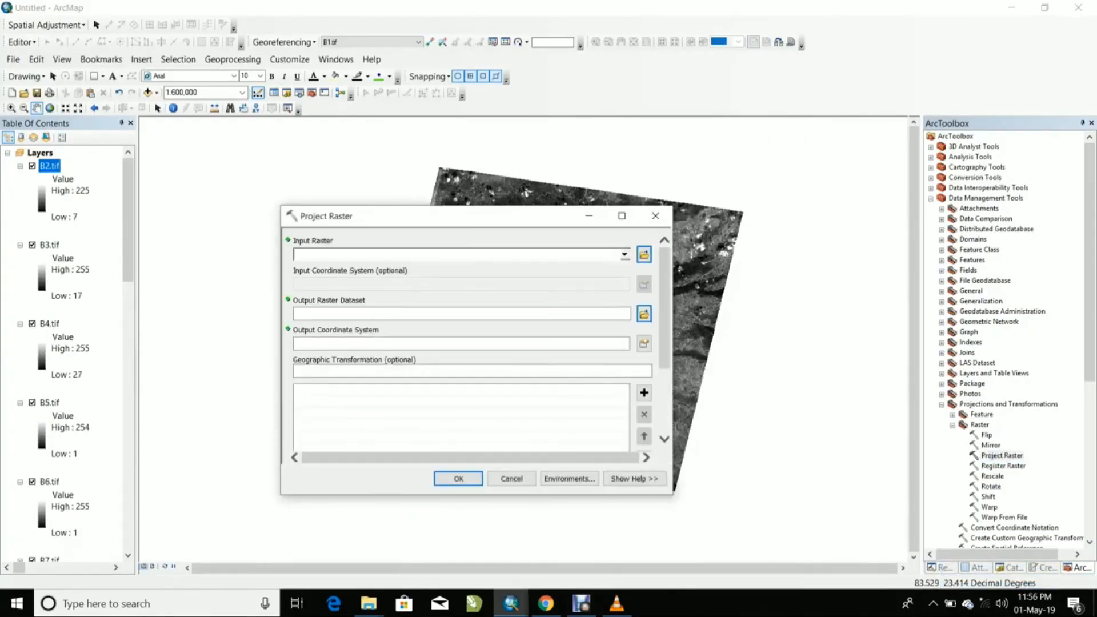
{"action": "left_click", "coordinate": [625, 255]}
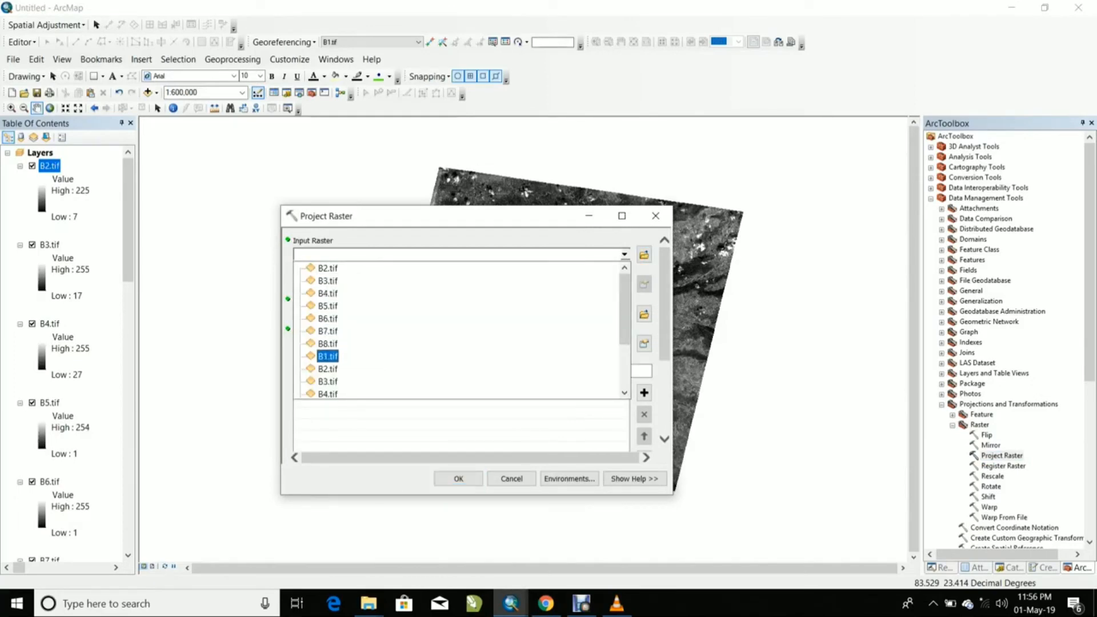
{"action": "left_click", "coordinate": [328, 356]}
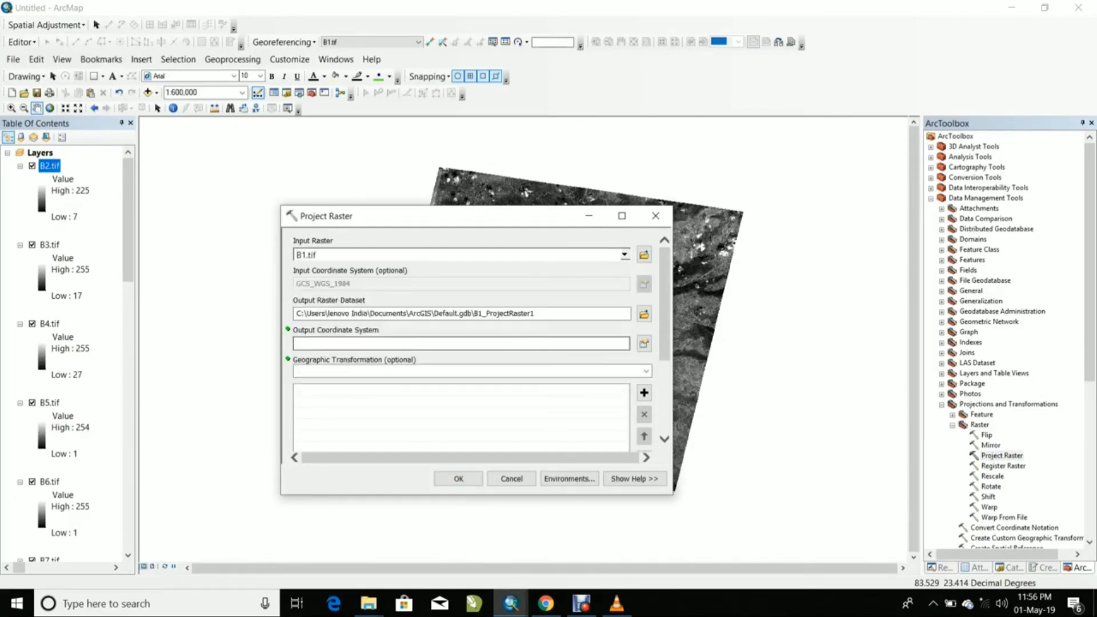
{"action": "left_click", "coordinate": [644, 314]}
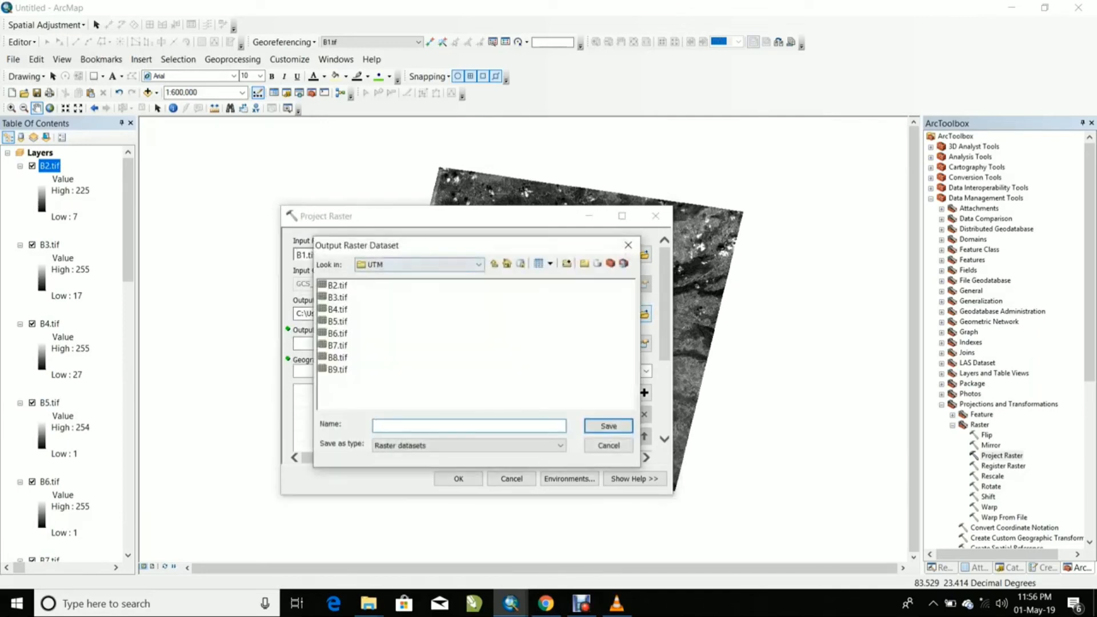
{"action": "left_click", "coordinate": [337, 285]}
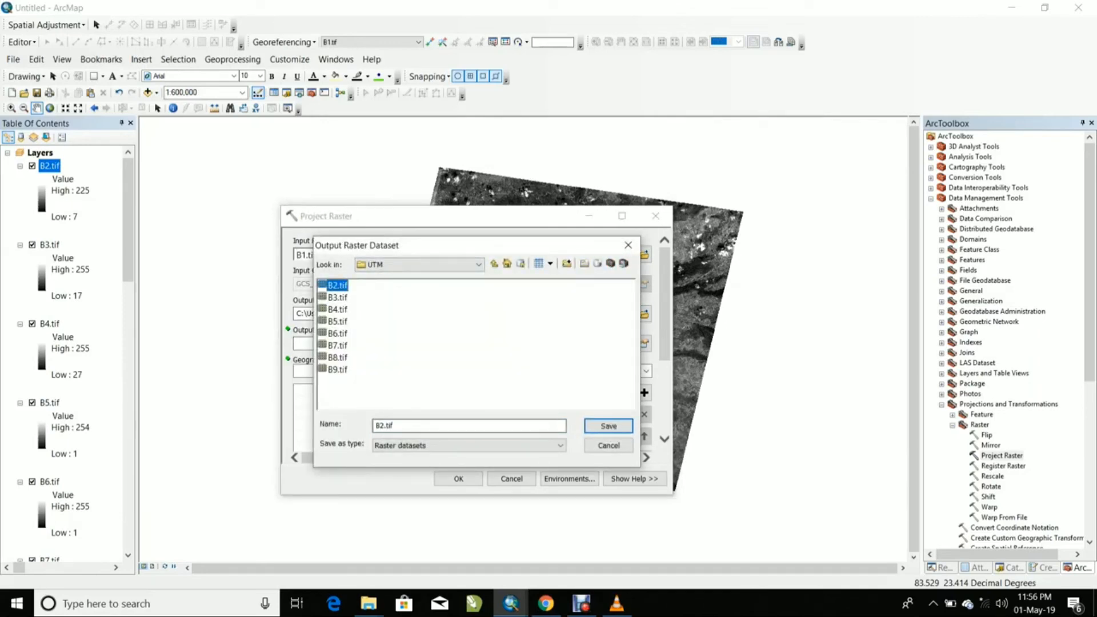
{"action": "left_click", "coordinate": [384, 426]}
{"action": "key", "text": "BackSpace"}
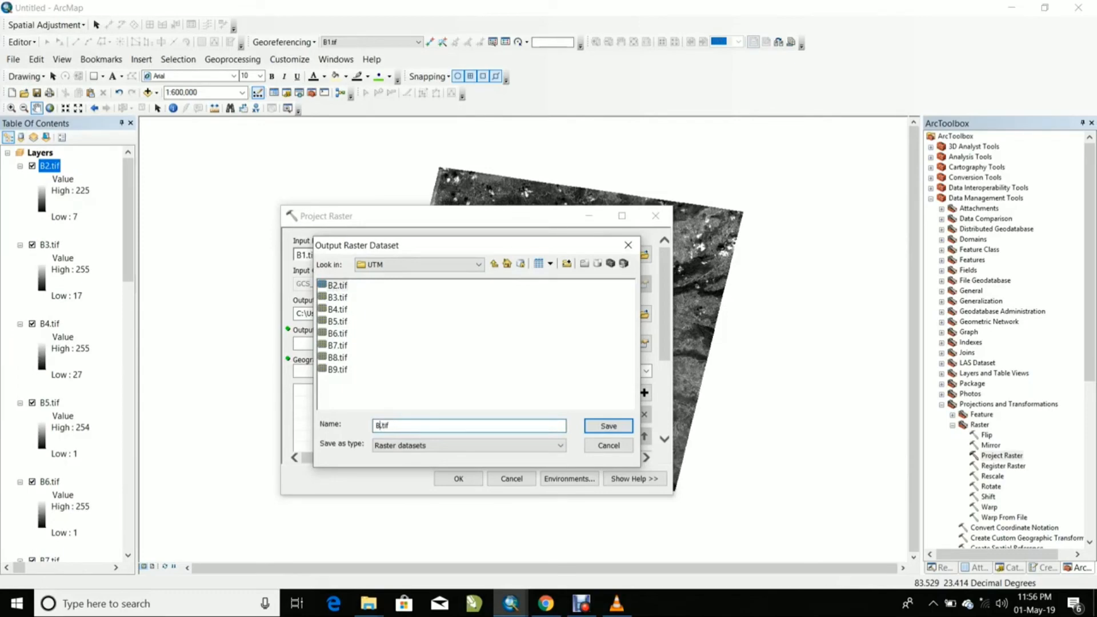
{"action": "type", "text": "1"}
{"action": "left_click", "coordinate": [609, 426]}
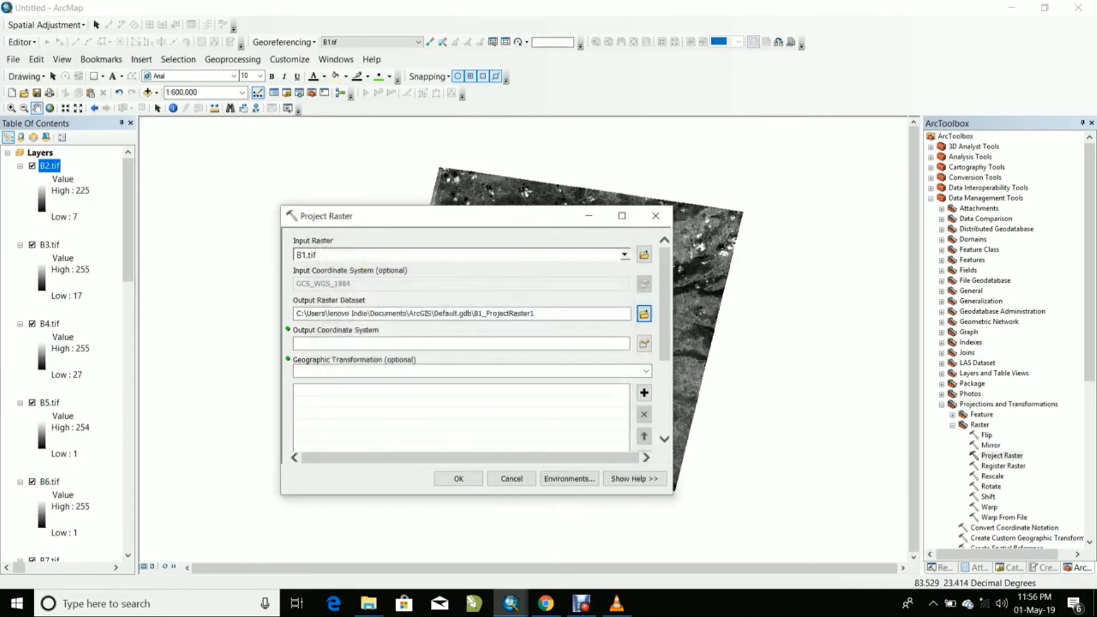
Set the output coordinate system for B1.tif to WGS_1984_UTM_Zone_44N and run the projection.
{"action": "left_click", "coordinate": [644, 343]}
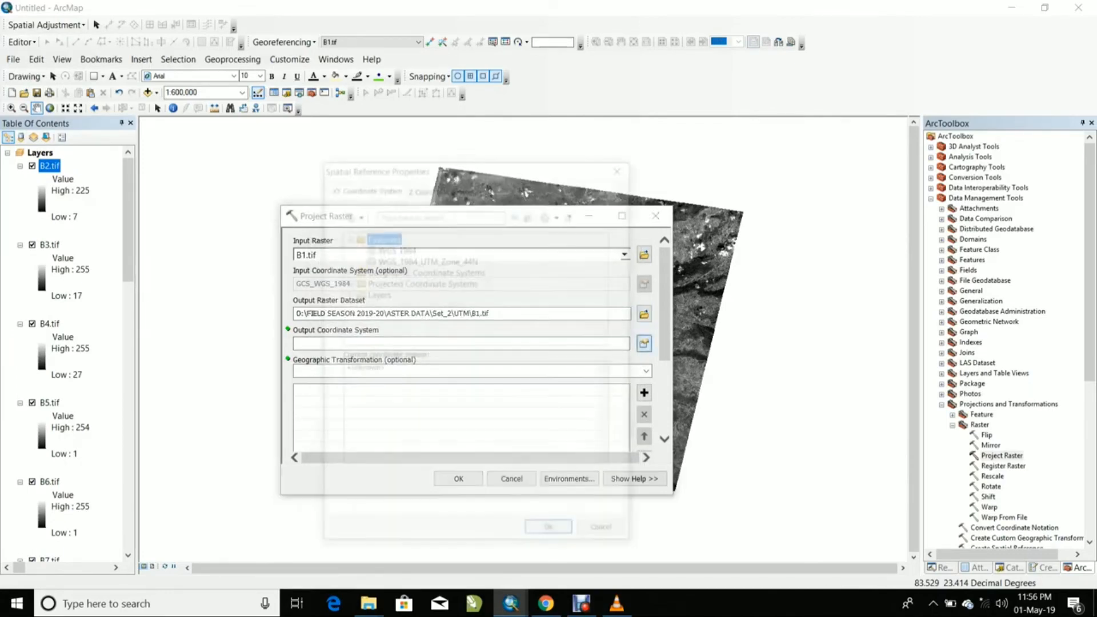
{"action": "left_click", "coordinate": [426, 260]}
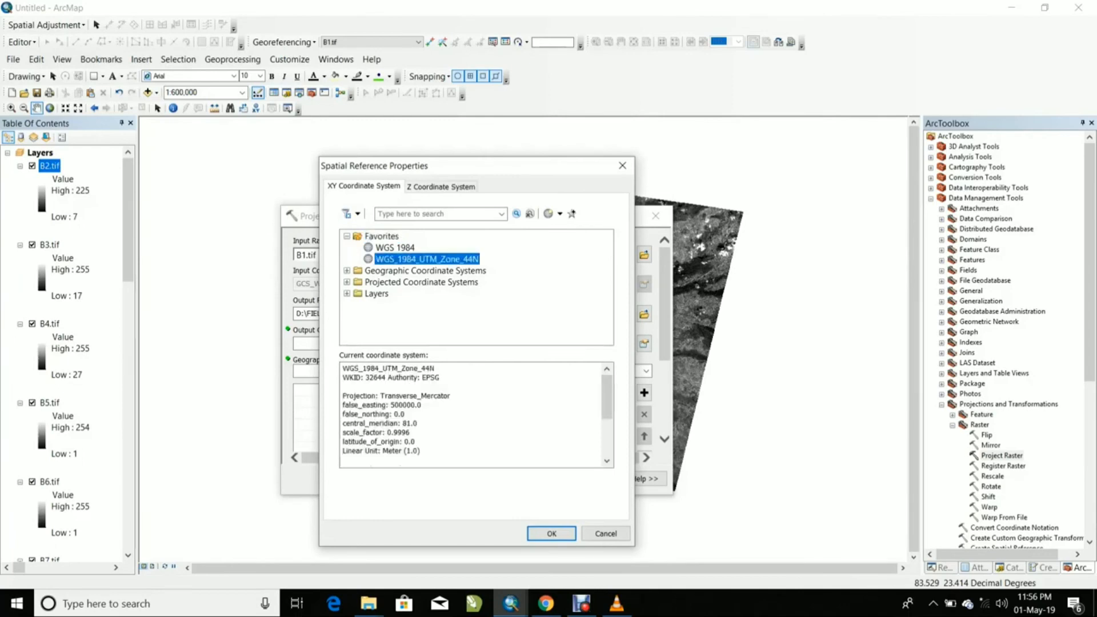
{"action": "left_click", "coordinate": [552, 533]}
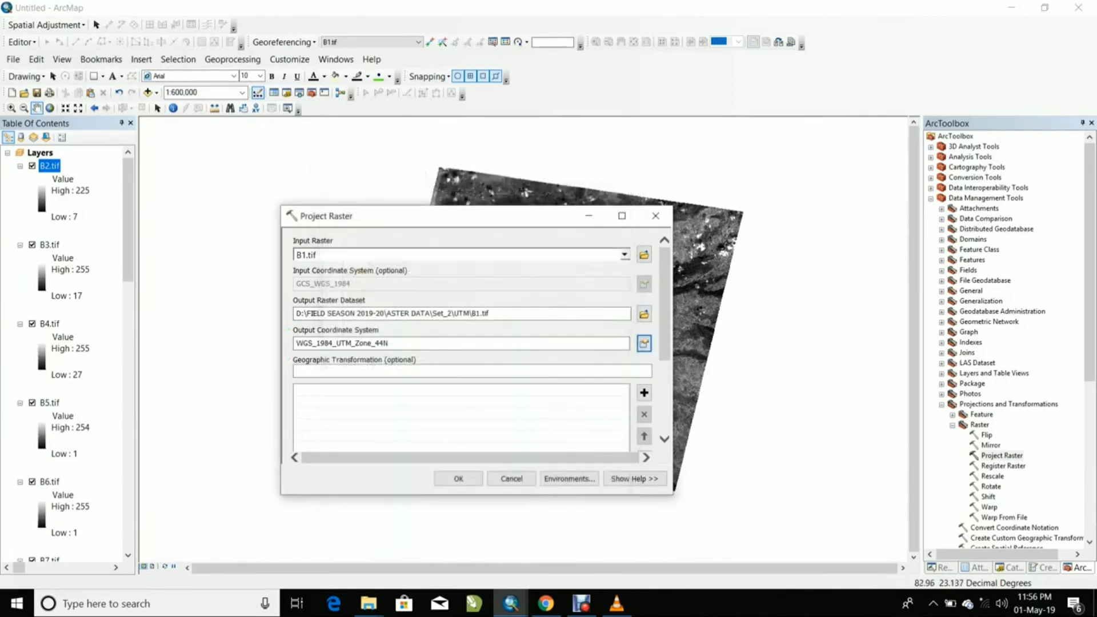
{"action": "left_click", "coordinate": [458, 478]}
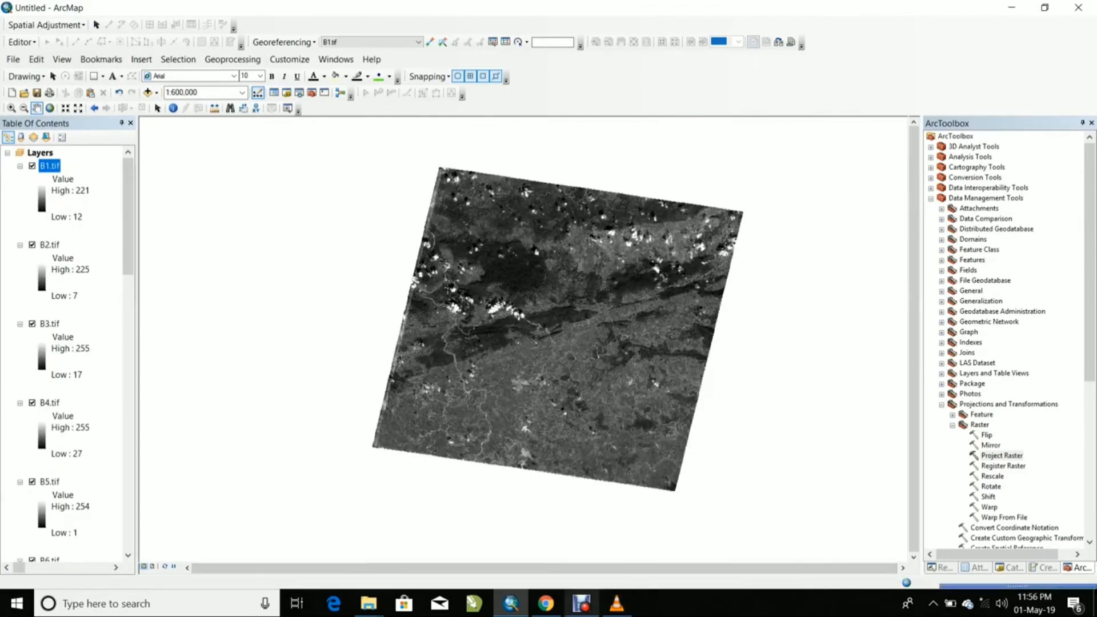
{"action": "left_click", "coordinate": [581, 603]}
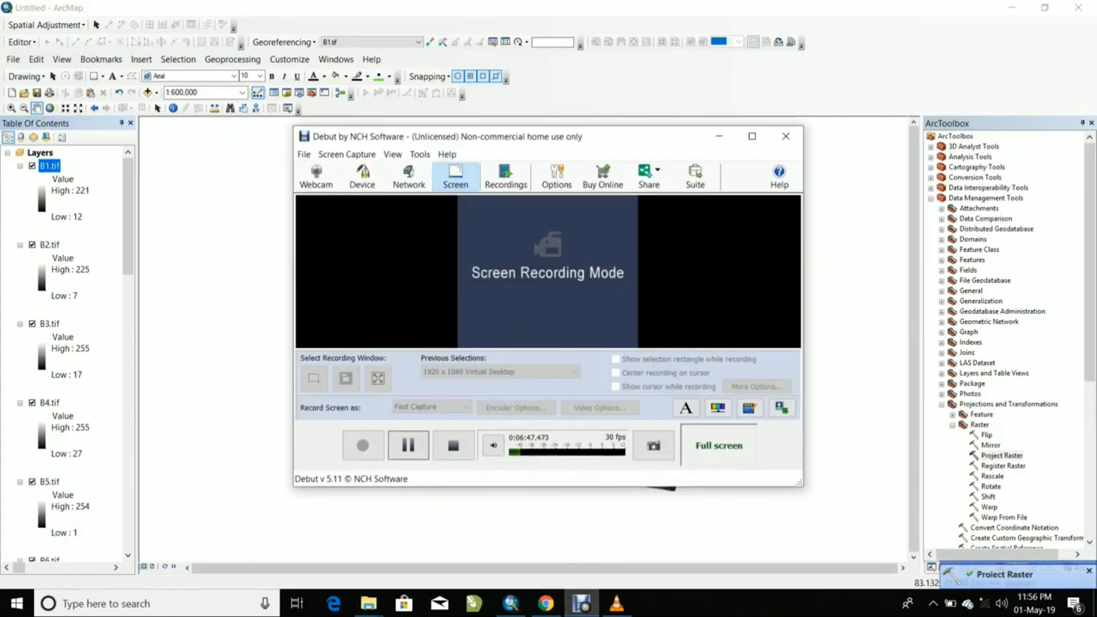
{"action": "left_click", "coordinate": [407, 443]}
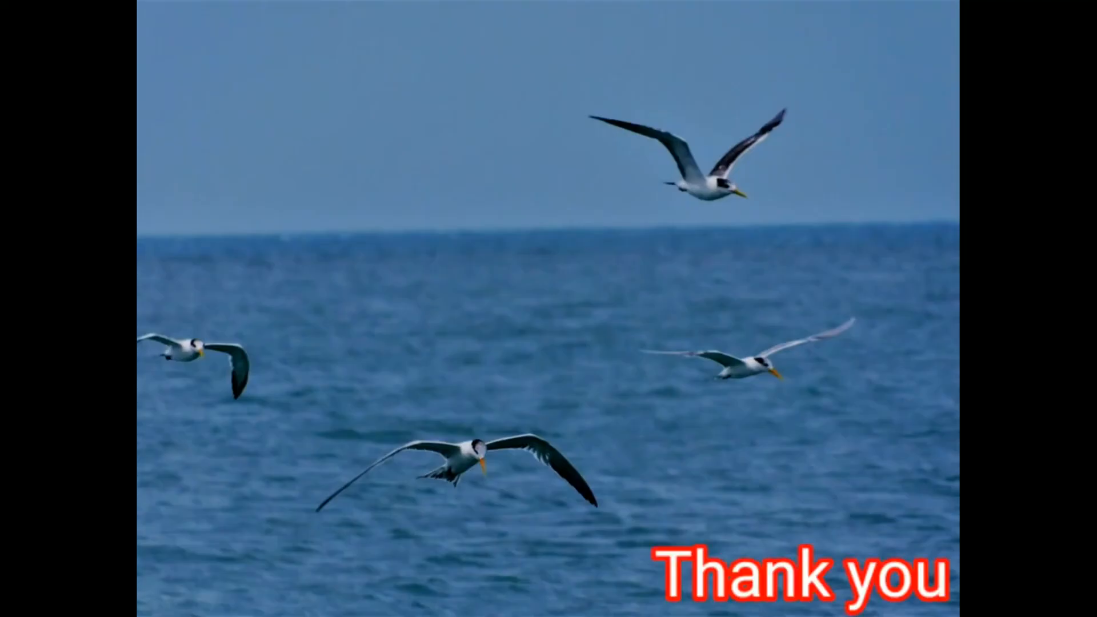